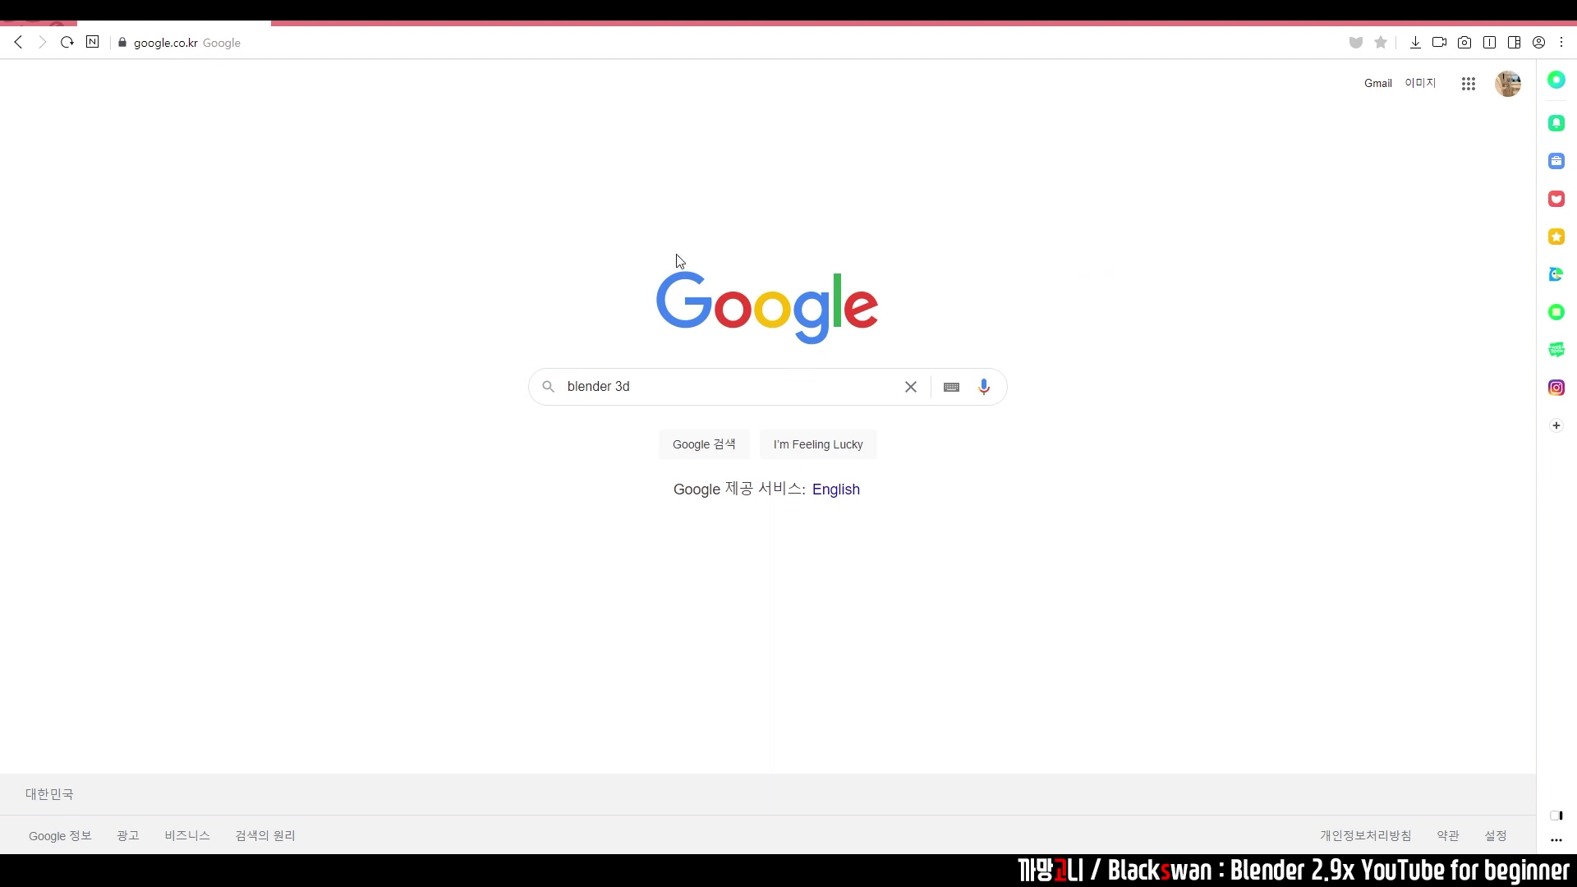
Step: Search Google for 'blender 3d' and open the official blender.org site
{"action": "left_click", "coordinate": [655, 388]}
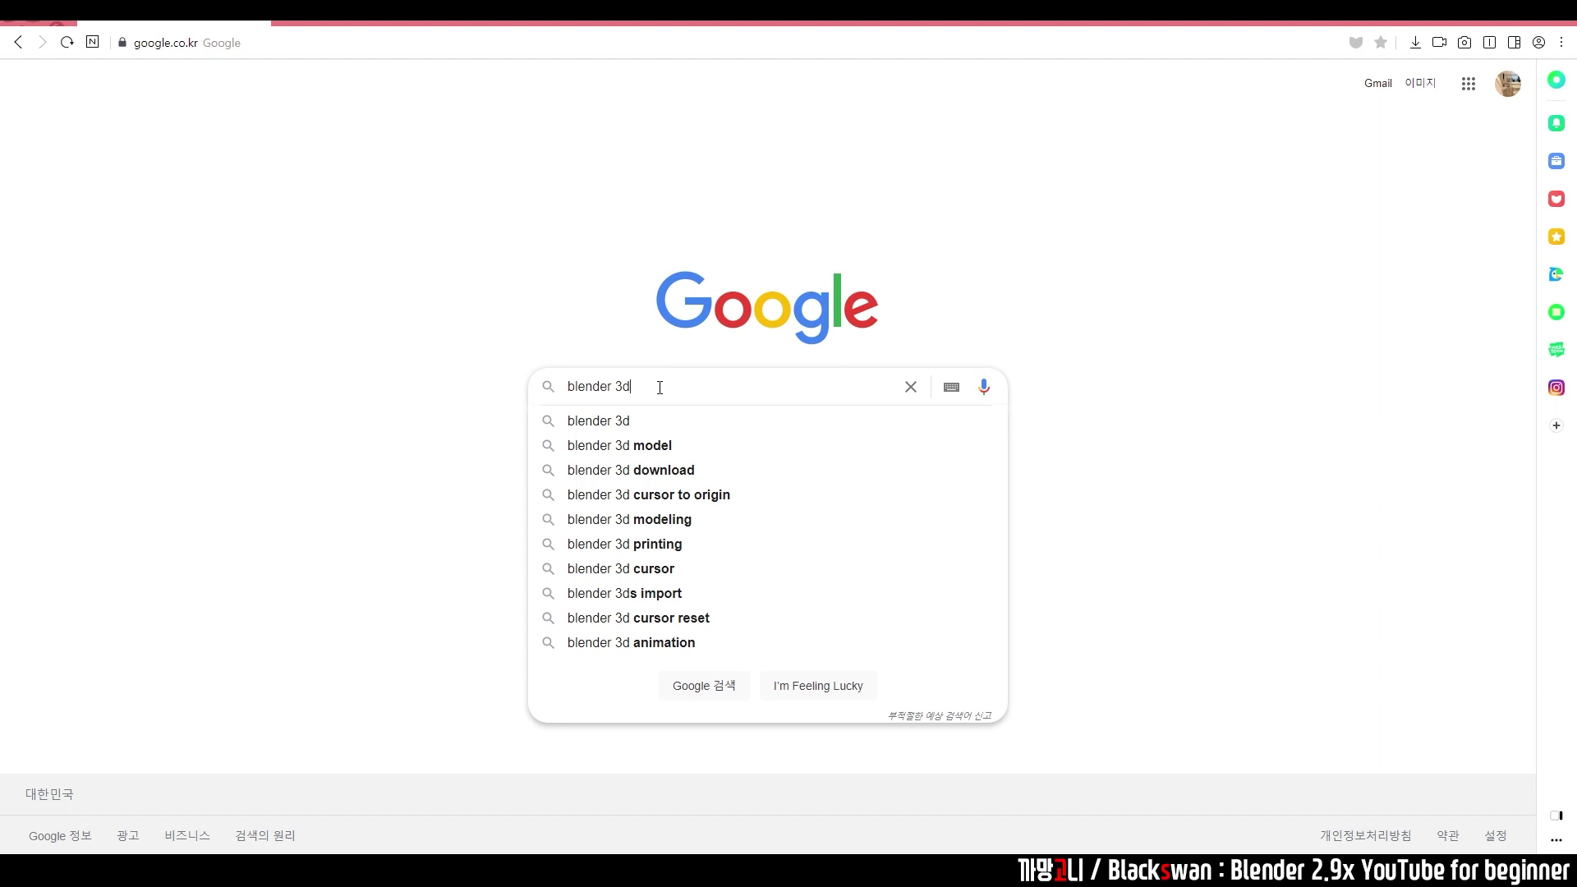
{"action": "key", "text": "Return"}
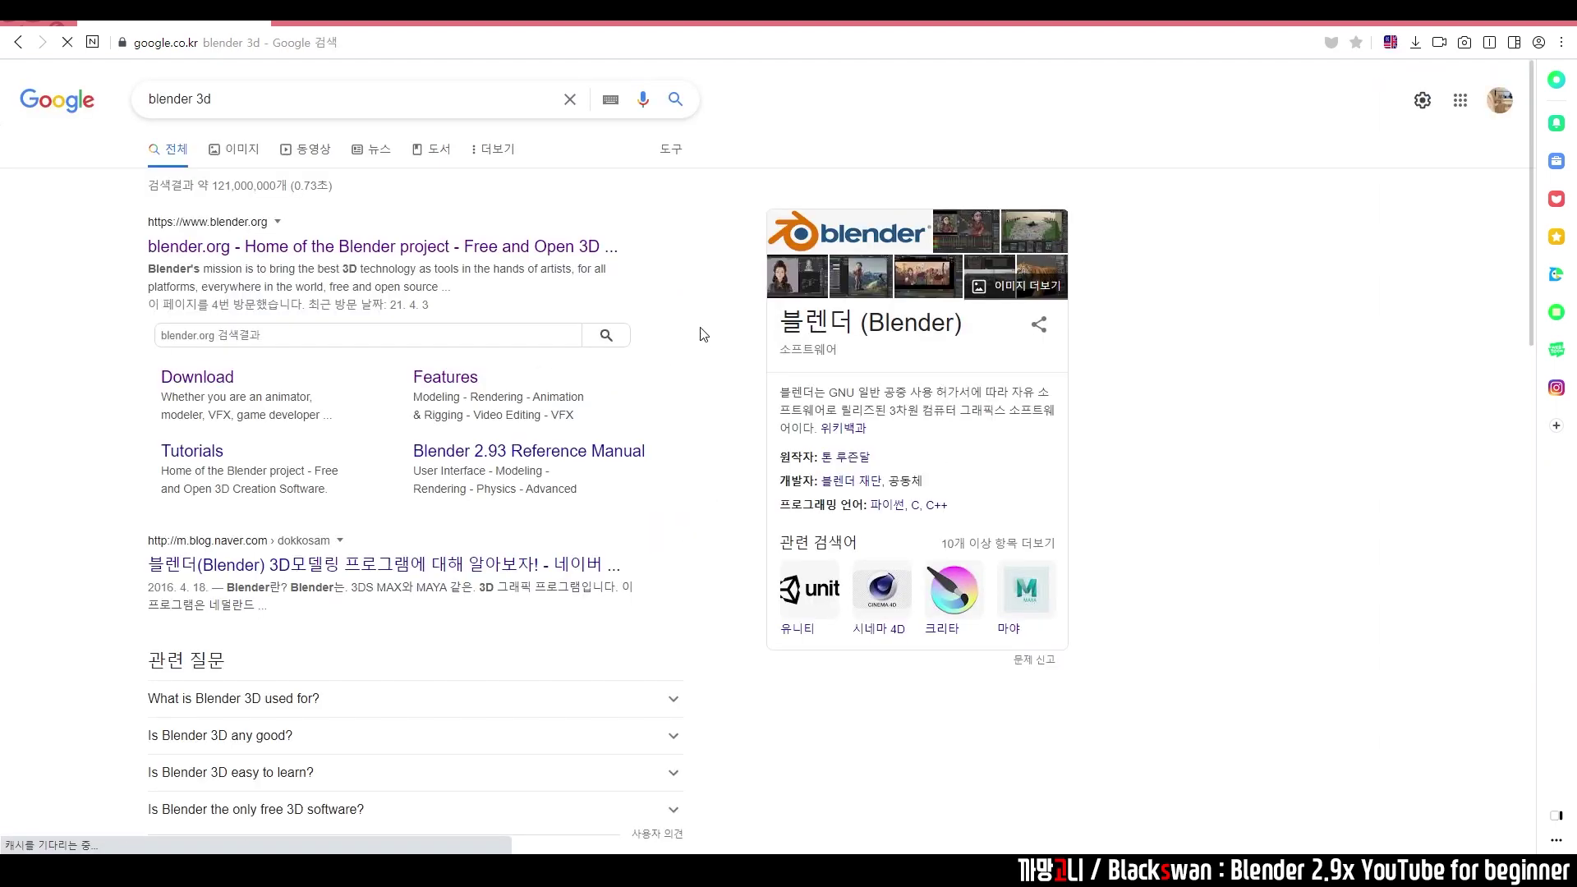
{"action": "left_click", "coordinate": [218, 256]}
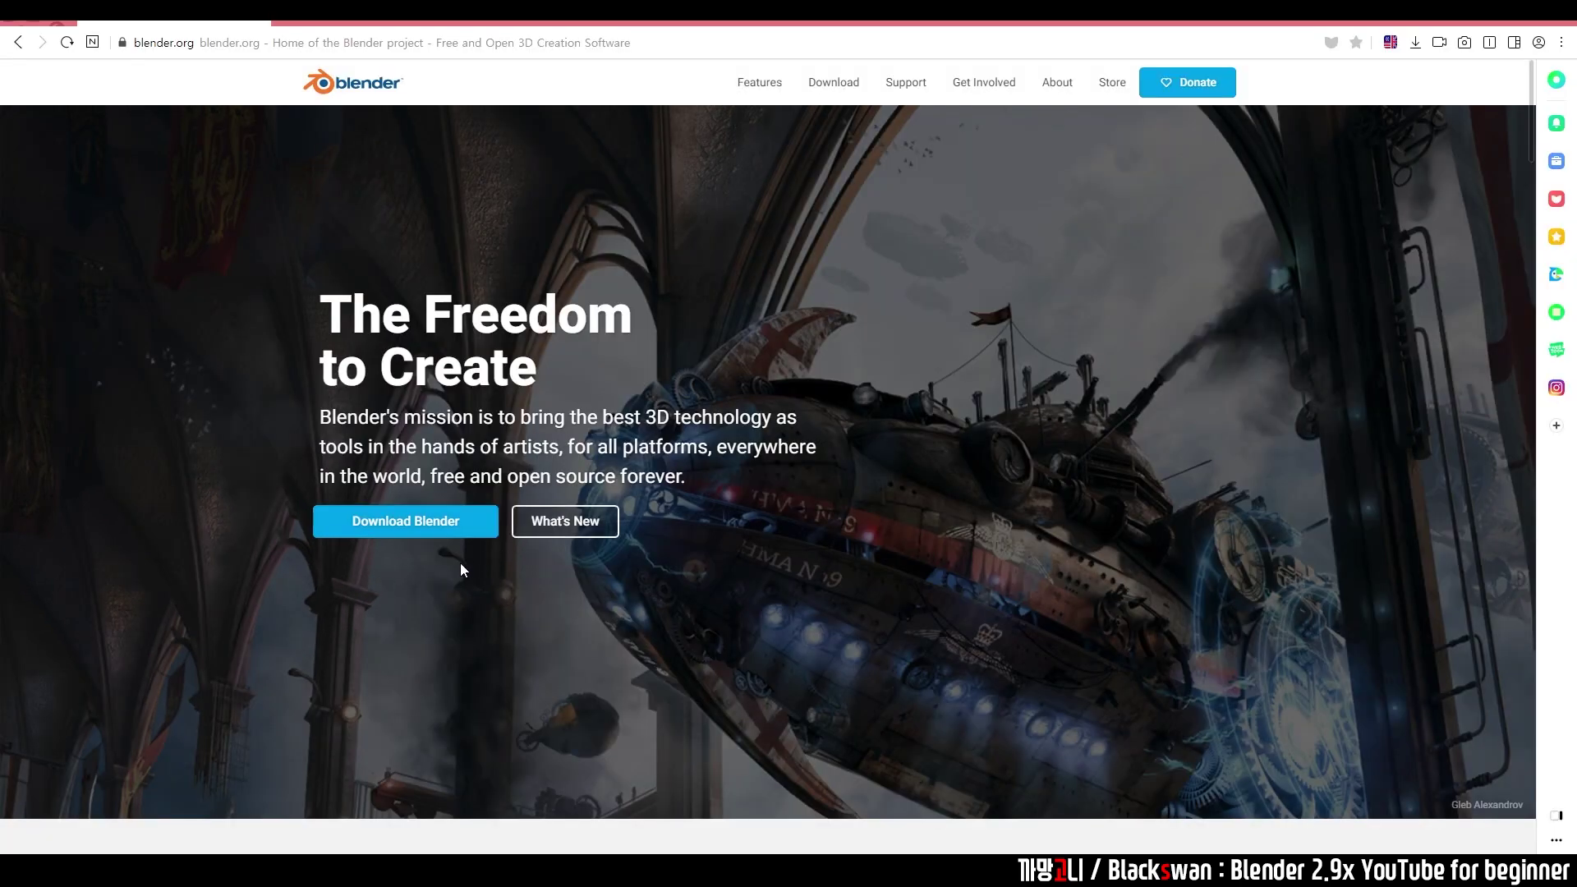
Step: Download the Blender 2.93.5 Windows installer from blender.org's download page
{"action": "left_click", "coordinate": [427, 525]}
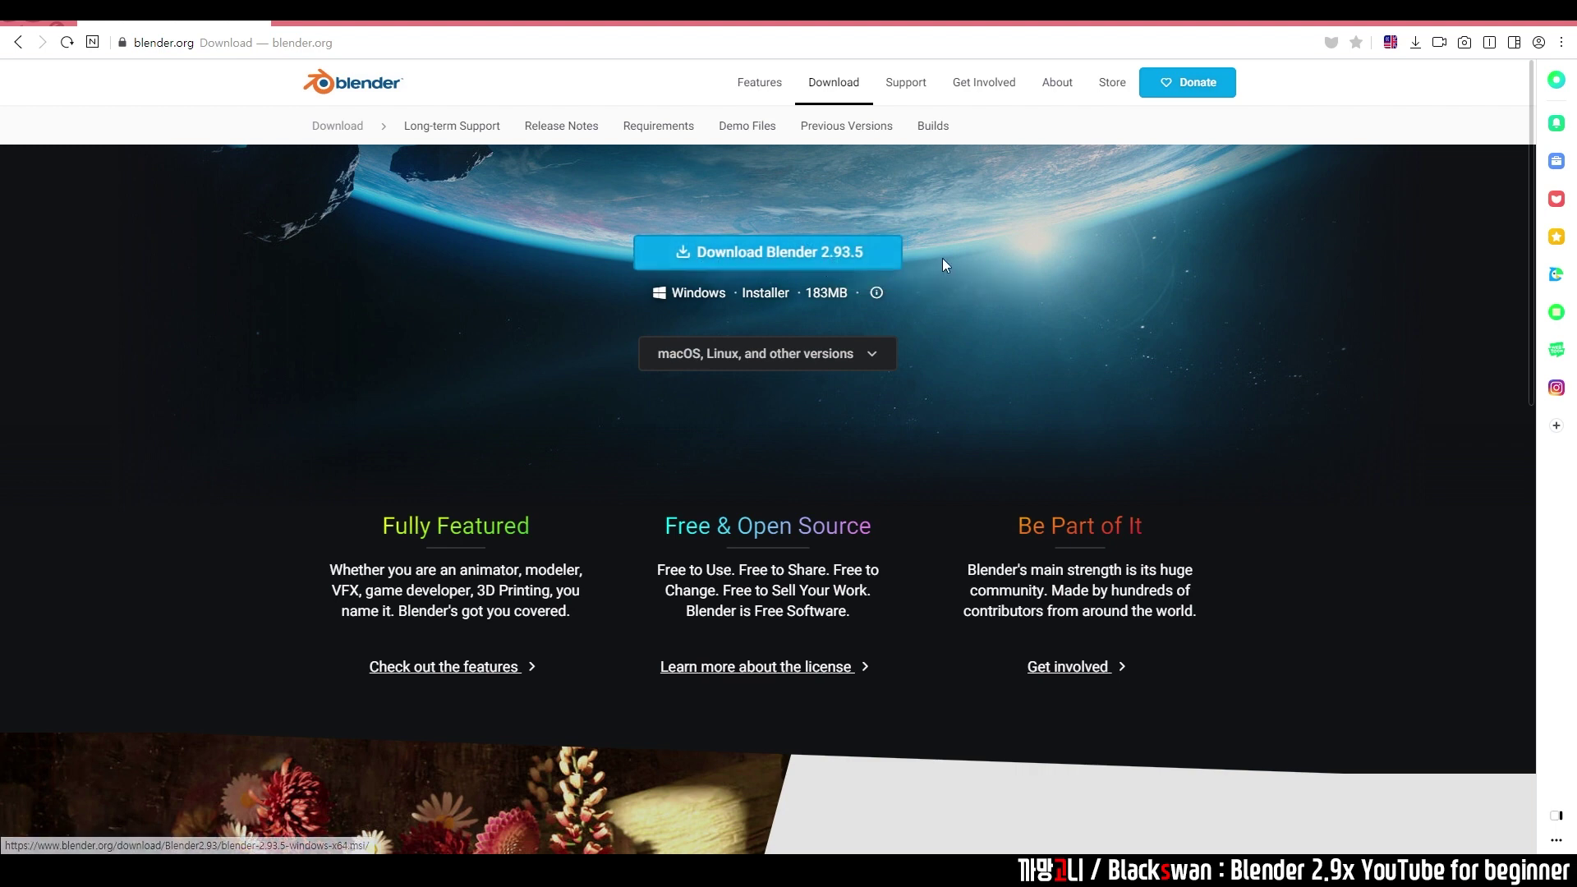
{"action": "left_click", "coordinate": [890, 268]}
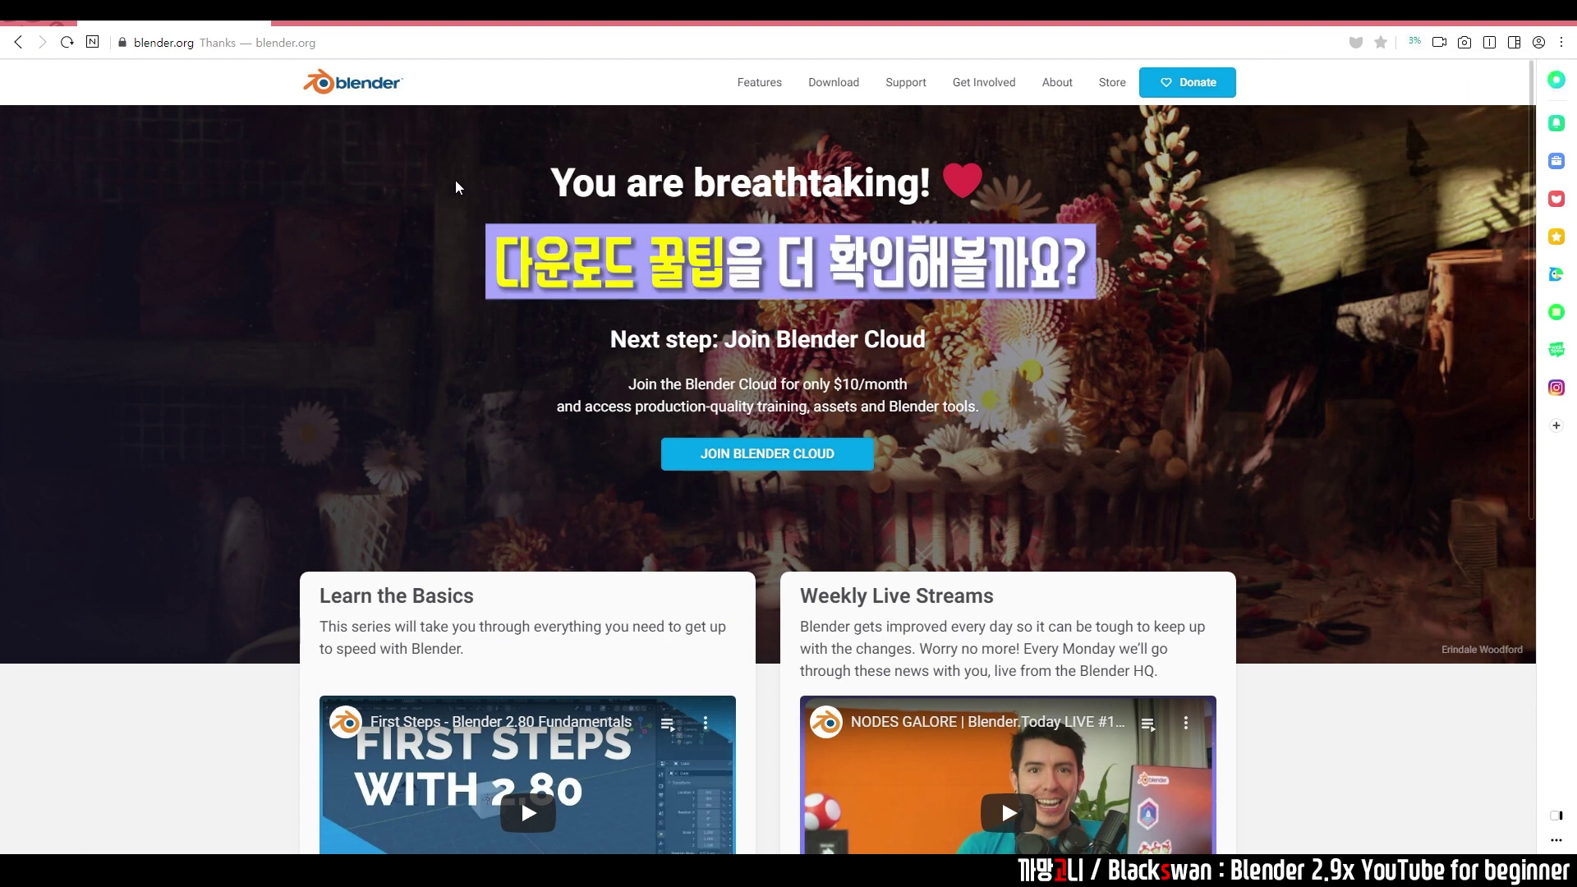
Step: Return to the download page and show downloads for other operating systems
{"action": "left_click", "coordinate": [19, 46]}
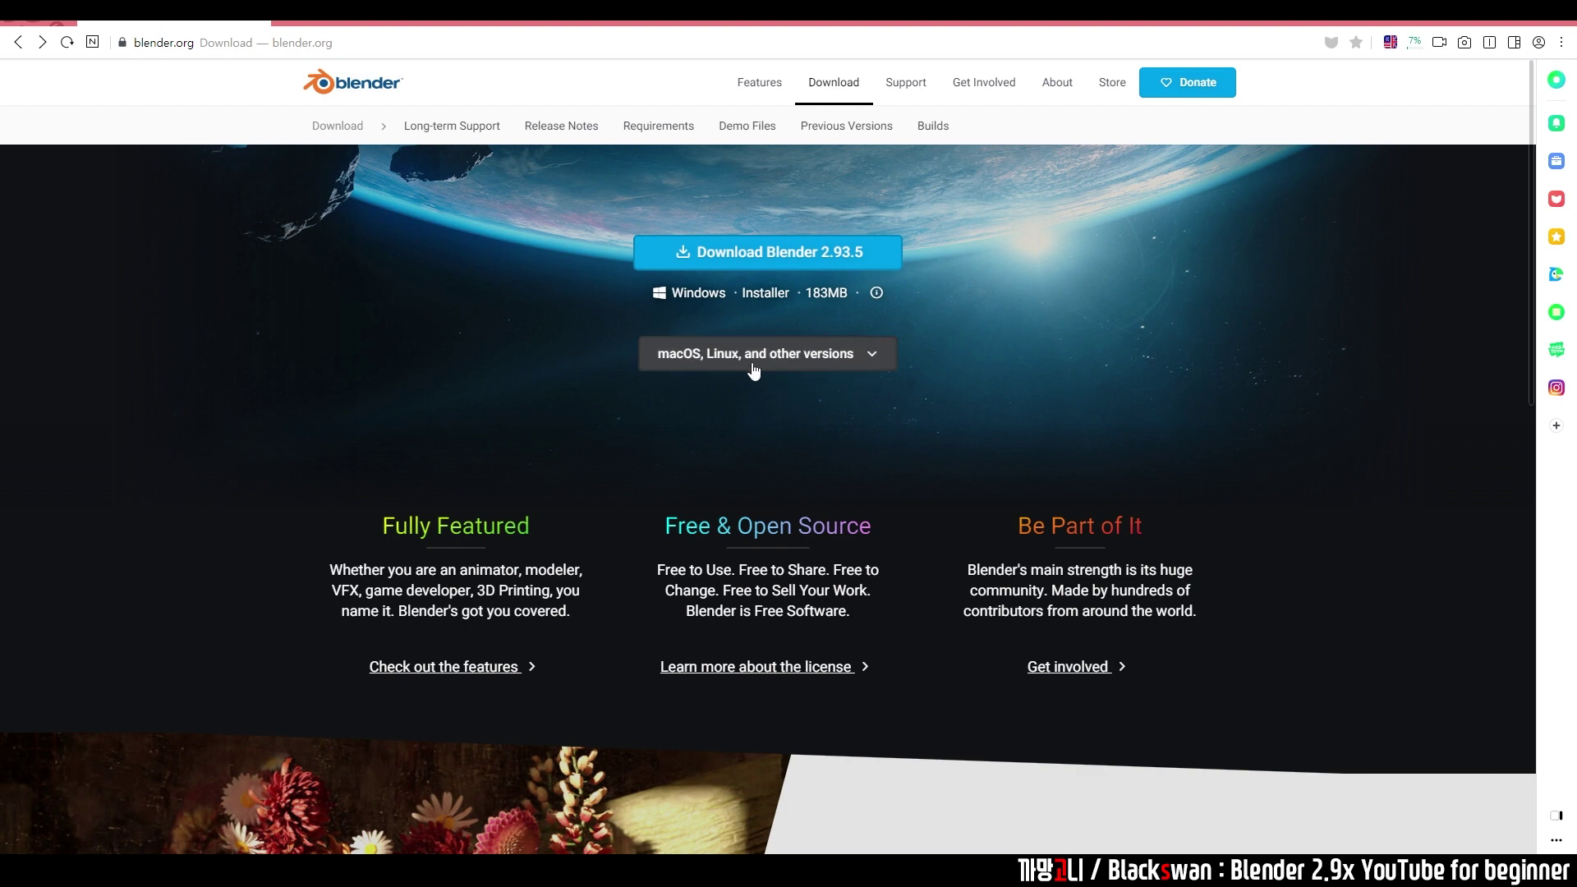
{"action": "left_click", "coordinate": [872, 361]}
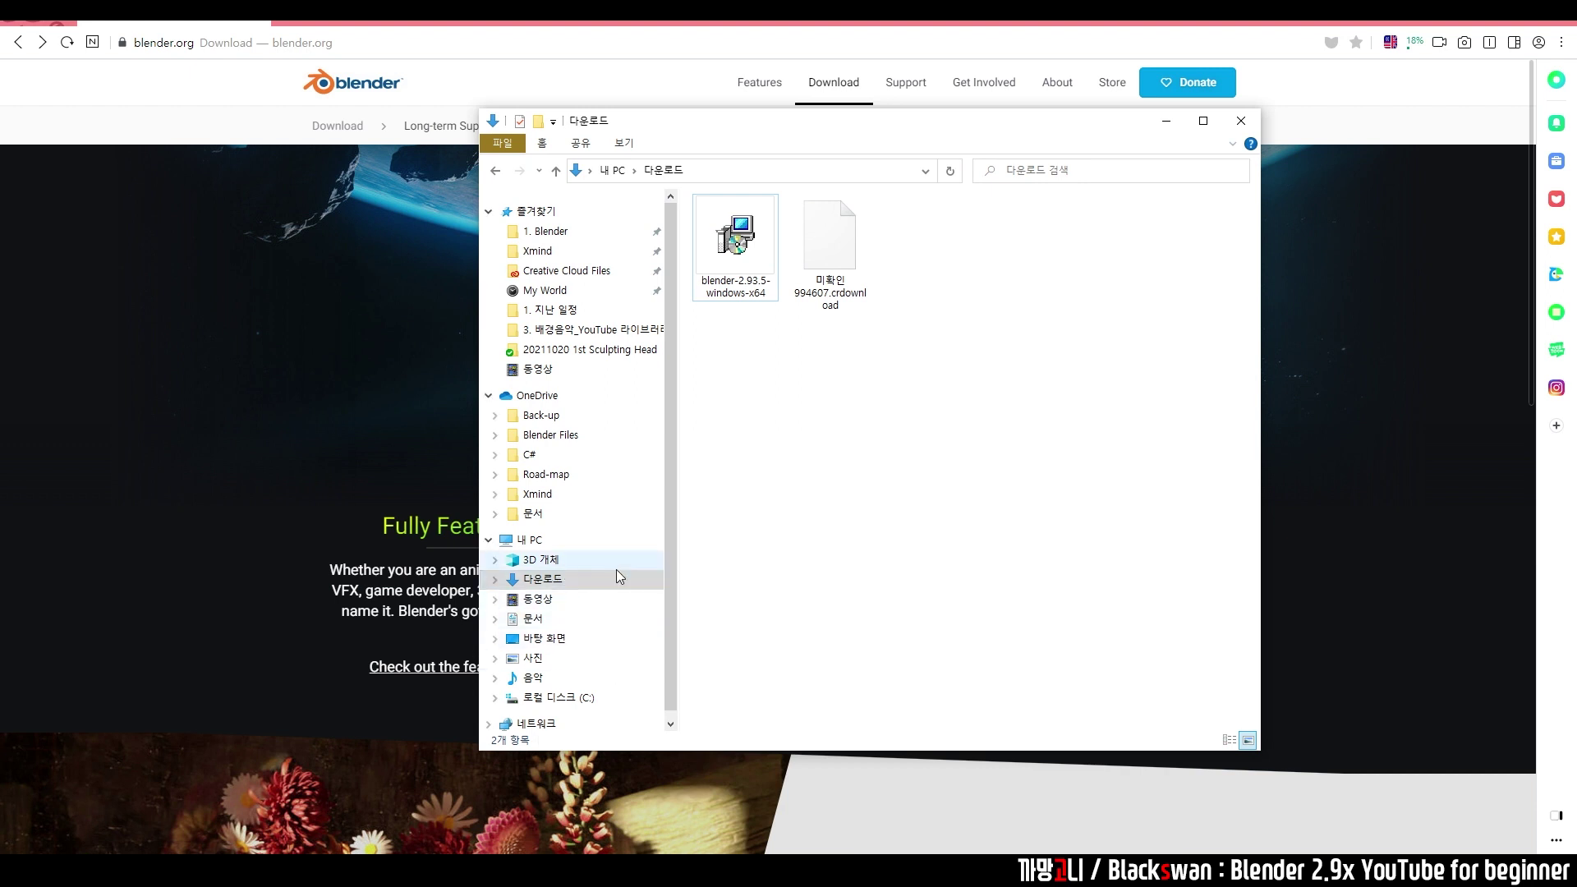
{"action": "scroll", "coordinate": [668, 570], "scroll_direction": "down", "scroll_amount": 1}
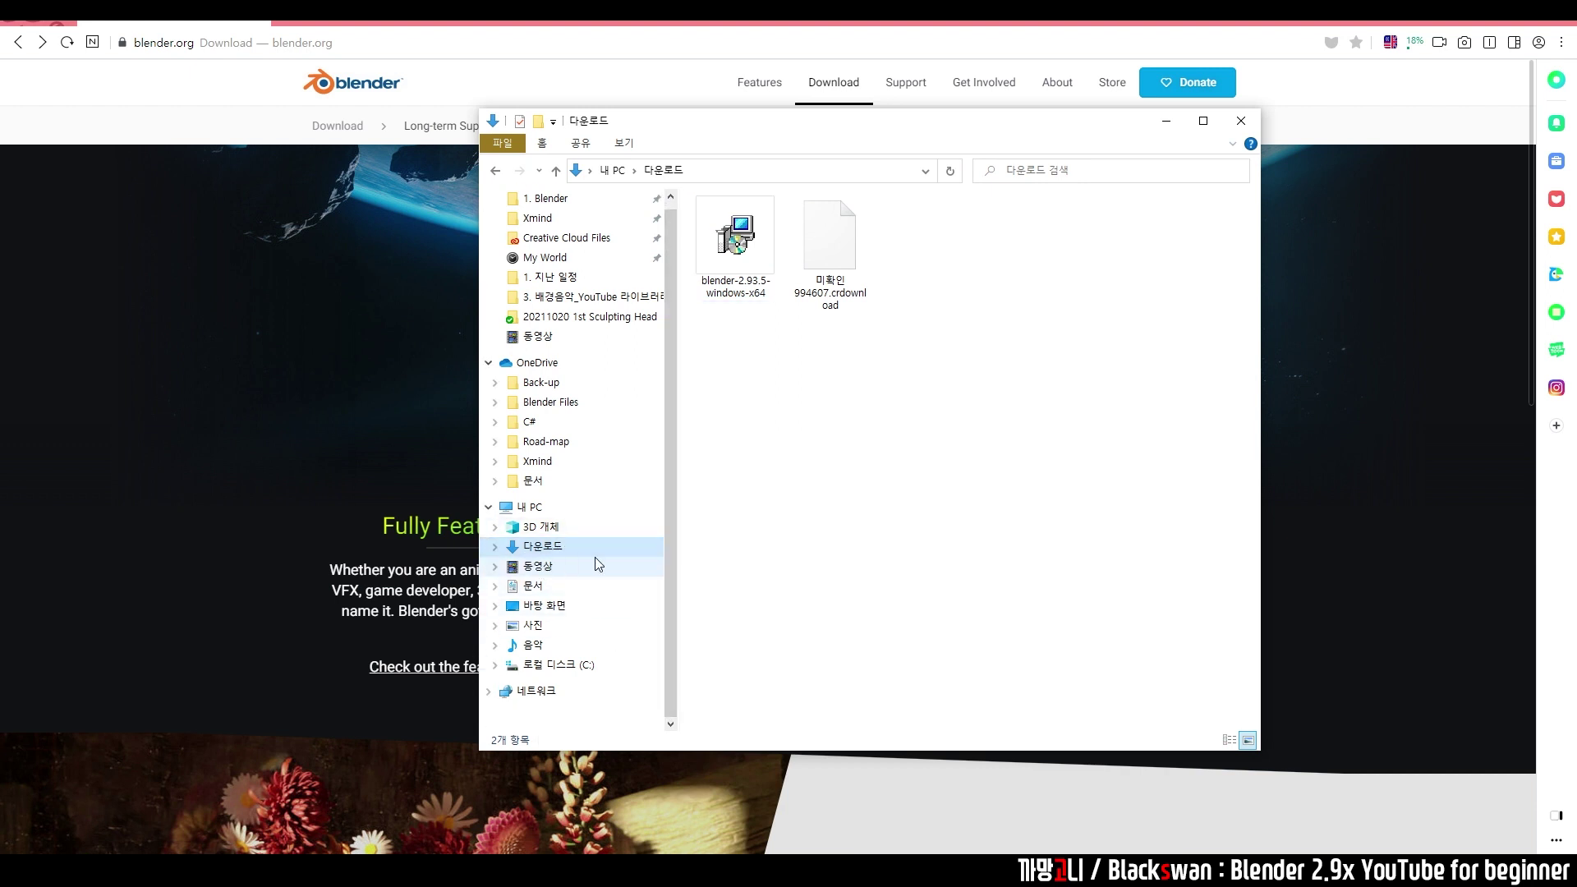
{"action": "left_click", "coordinate": [776, 356]}
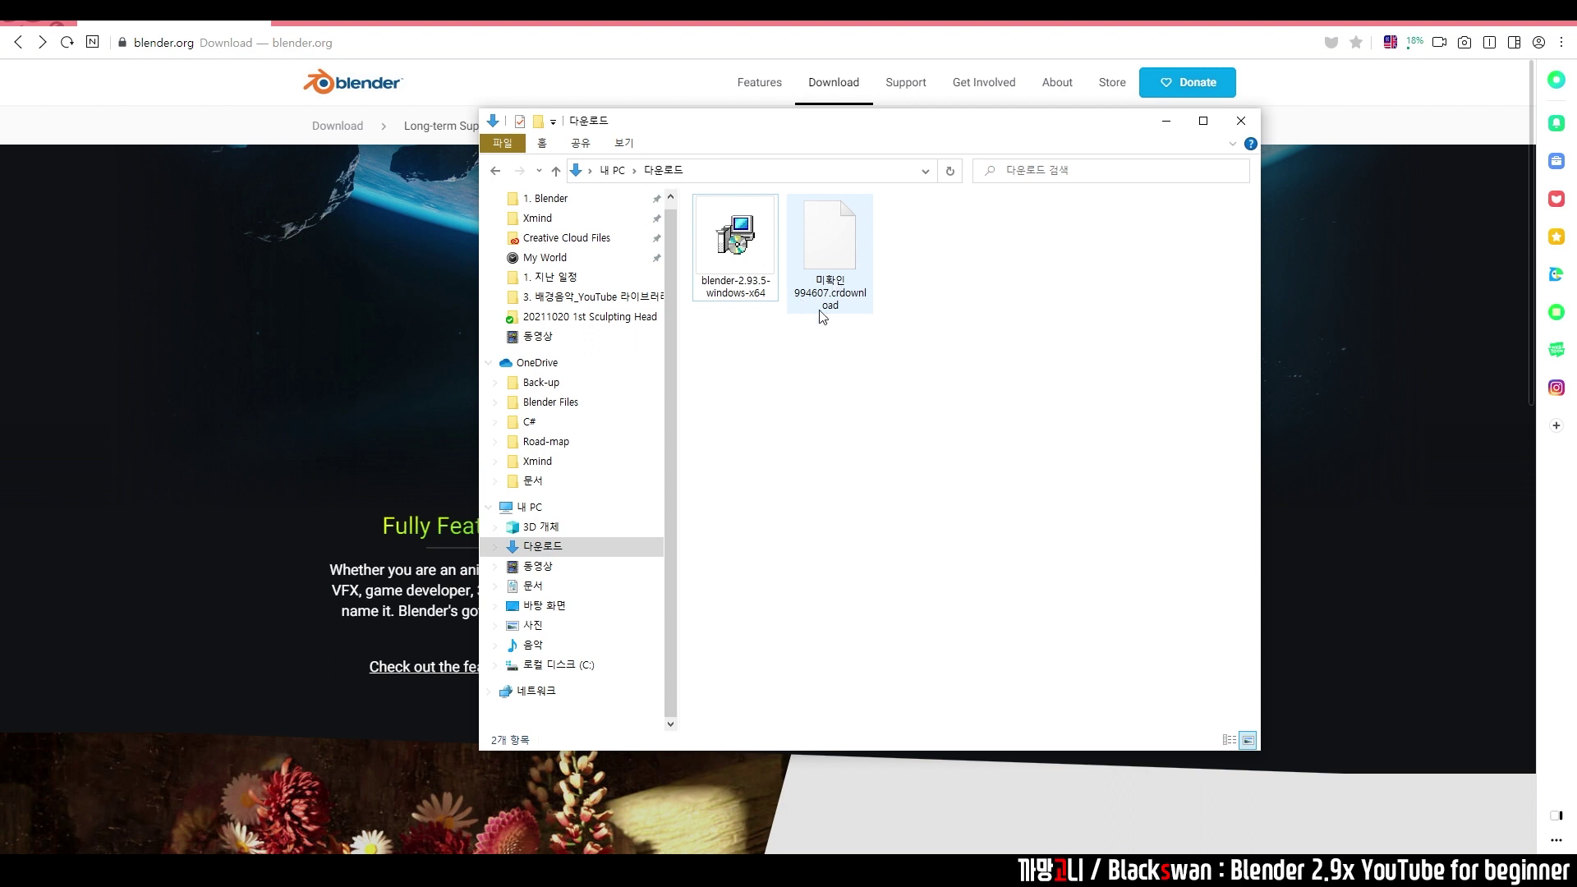
{"action": "left_click", "coordinate": [765, 292]}
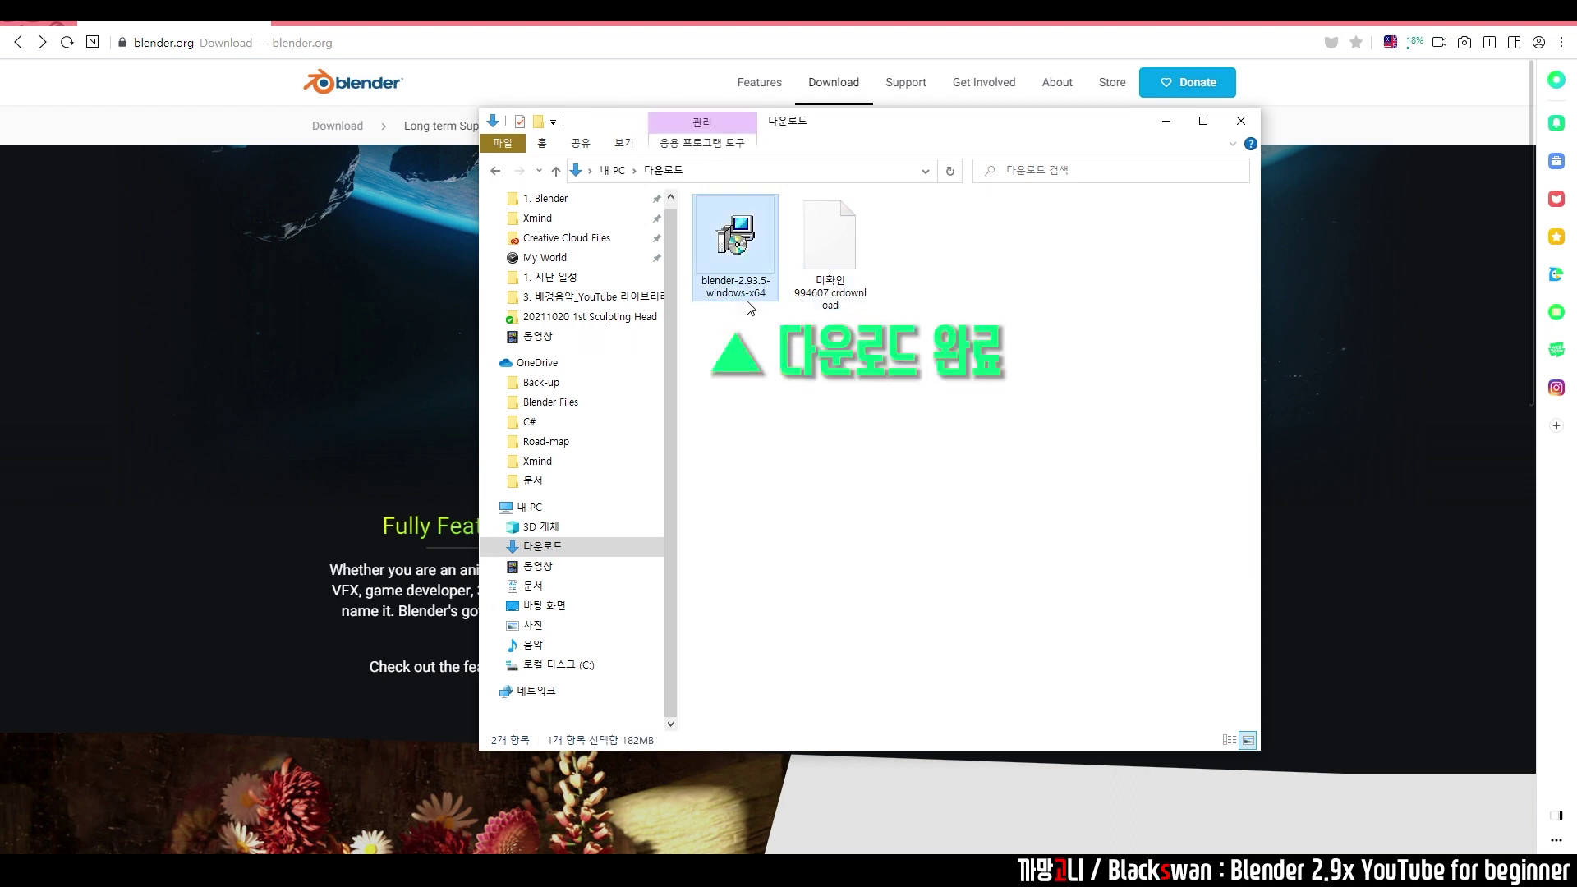
{"action": "left_click", "coordinate": [754, 343]}
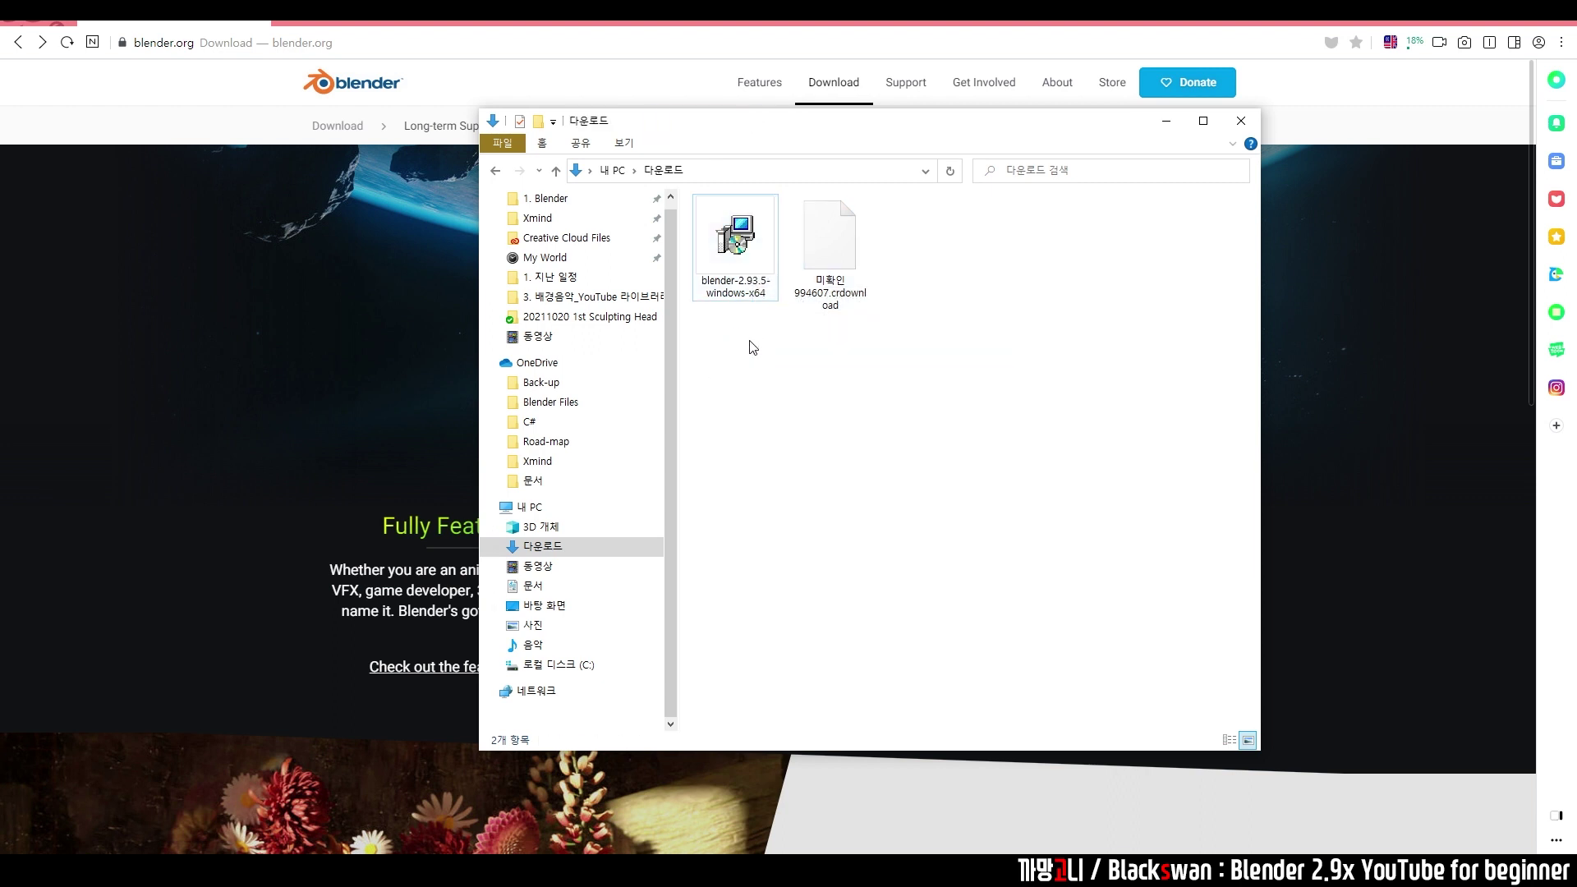
{"action": "left_click", "coordinate": [746, 254]}
{"action": "double_click", "coordinate": [744, 250]}
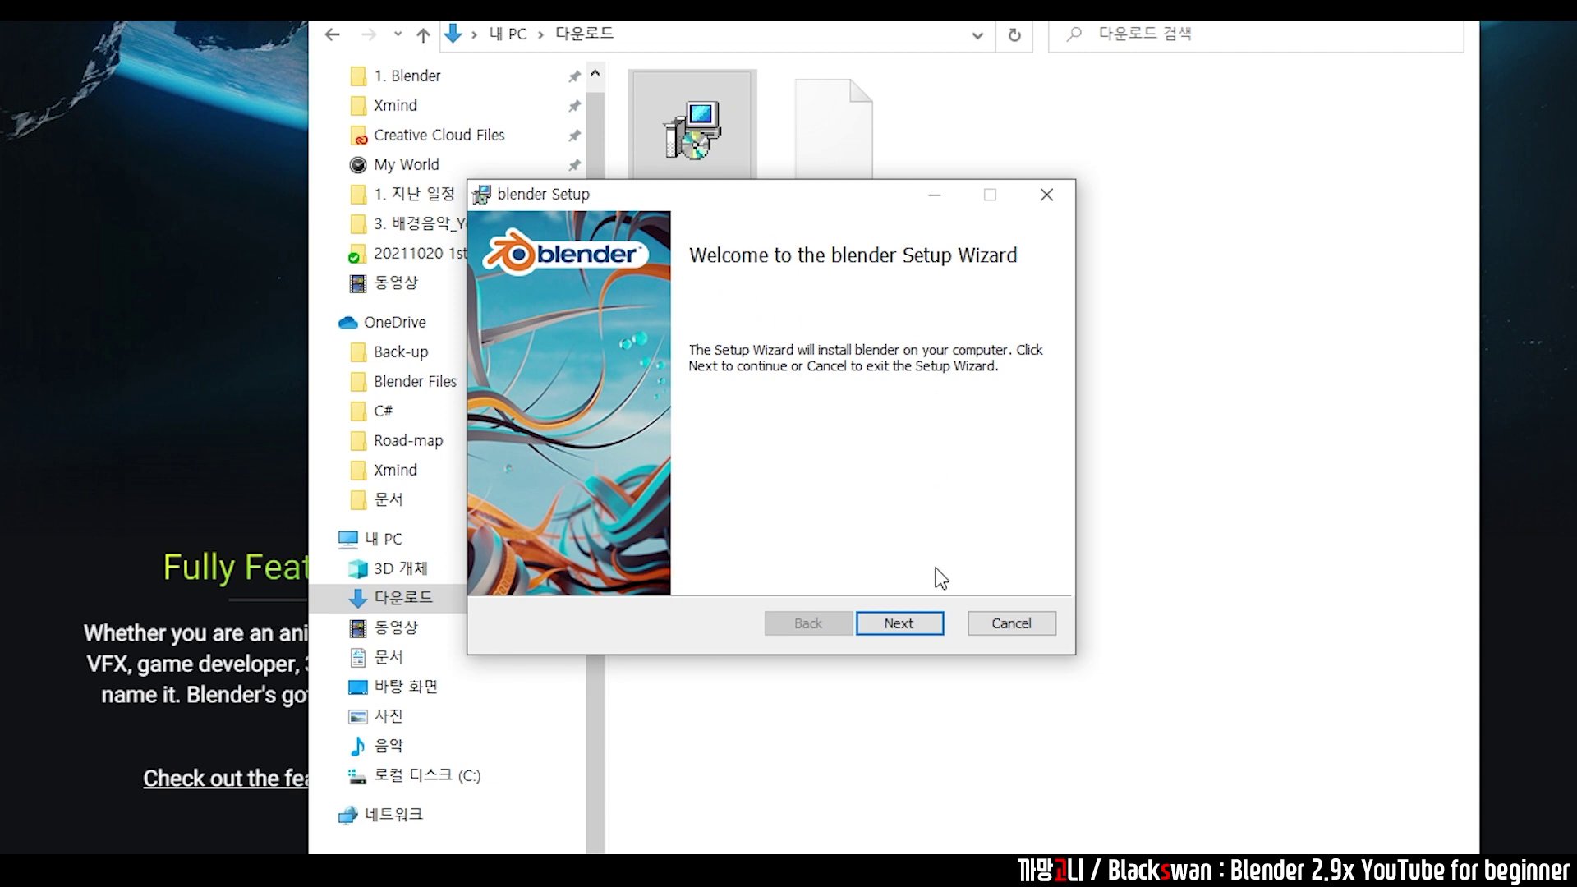
Step: Accept the Blender license agreement and continue through custom setup to the install location
{"action": "left_click", "coordinate": [918, 627]}
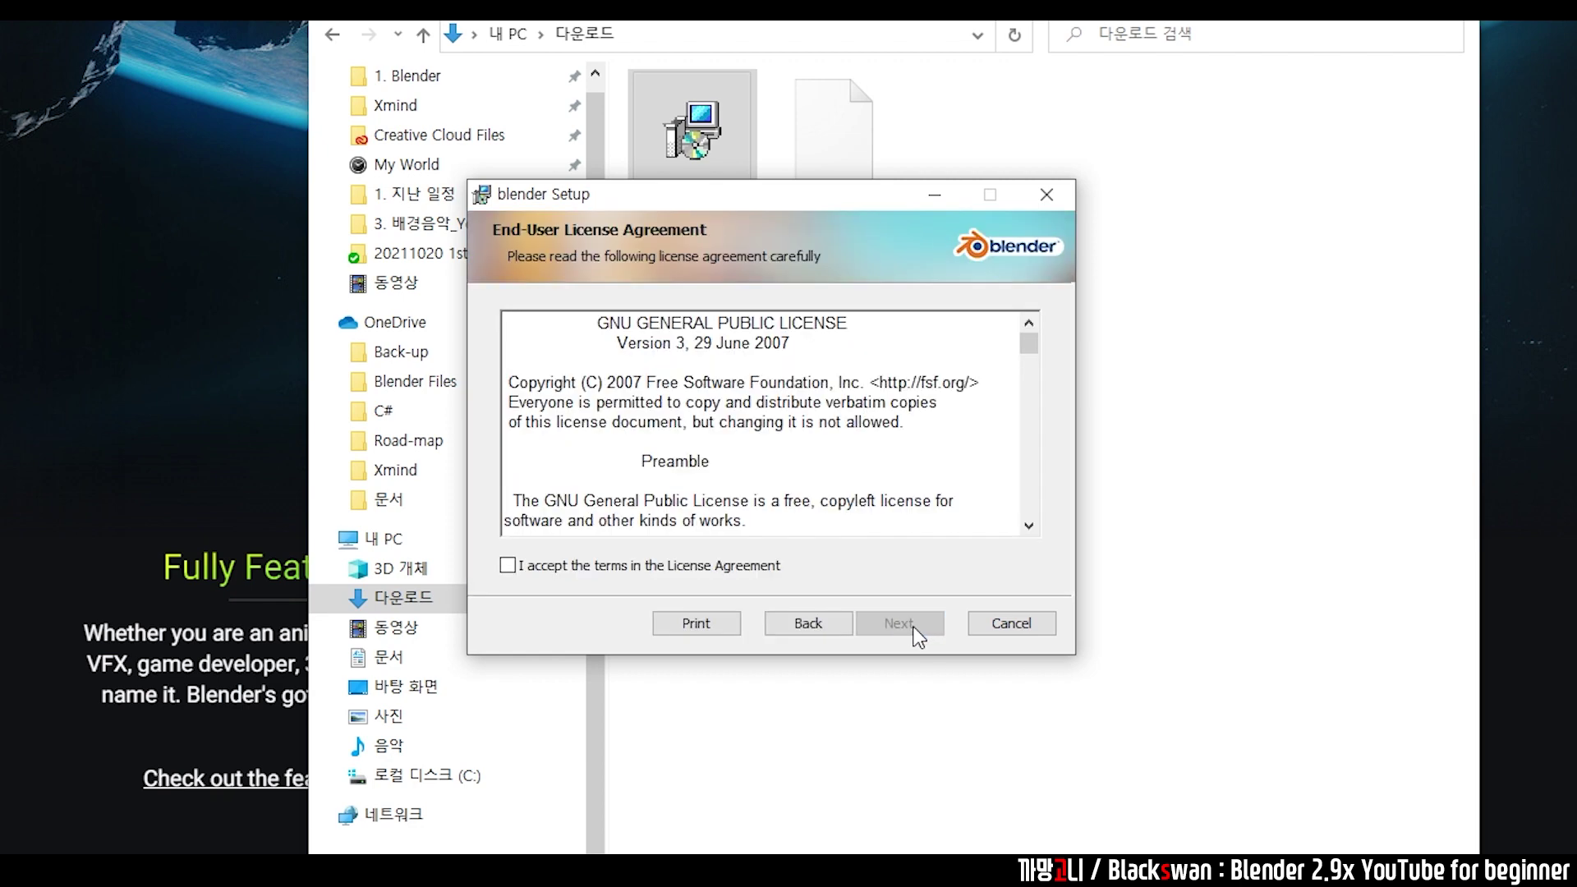
{"action": "left_click", "coordinate": [726, 570]}
{"action": "left_click", "coordinate": [509, 565]}
{"action": "left_click", "coordinate": [509, 565]}
{"action": "left_click", "coordinate": [901, 627]}
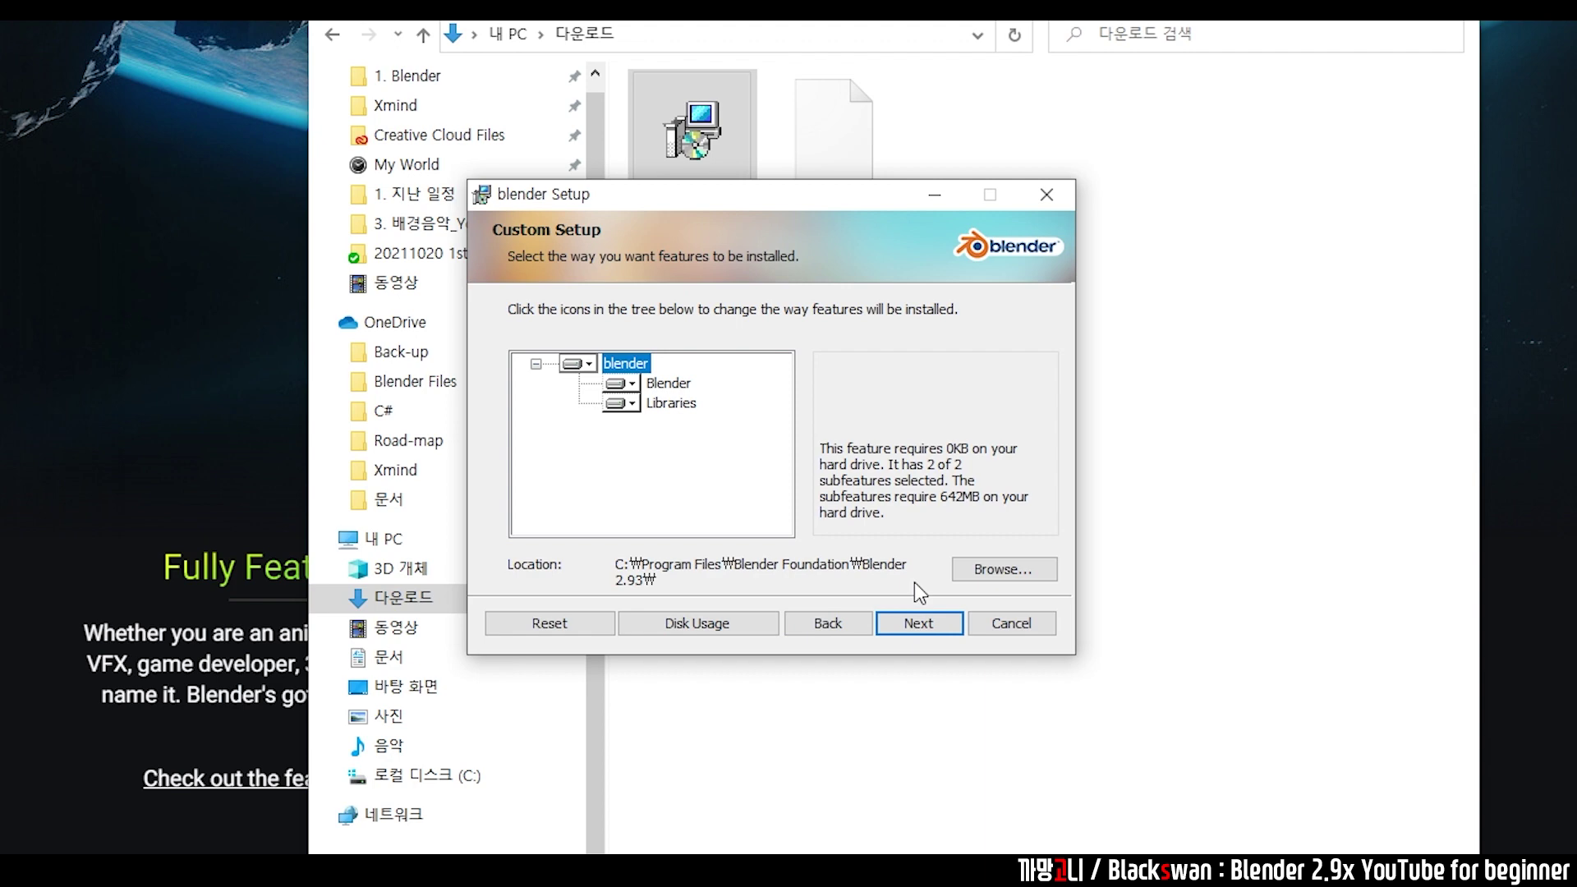
{"action": "left_click", "coordinate": [995, 571]}
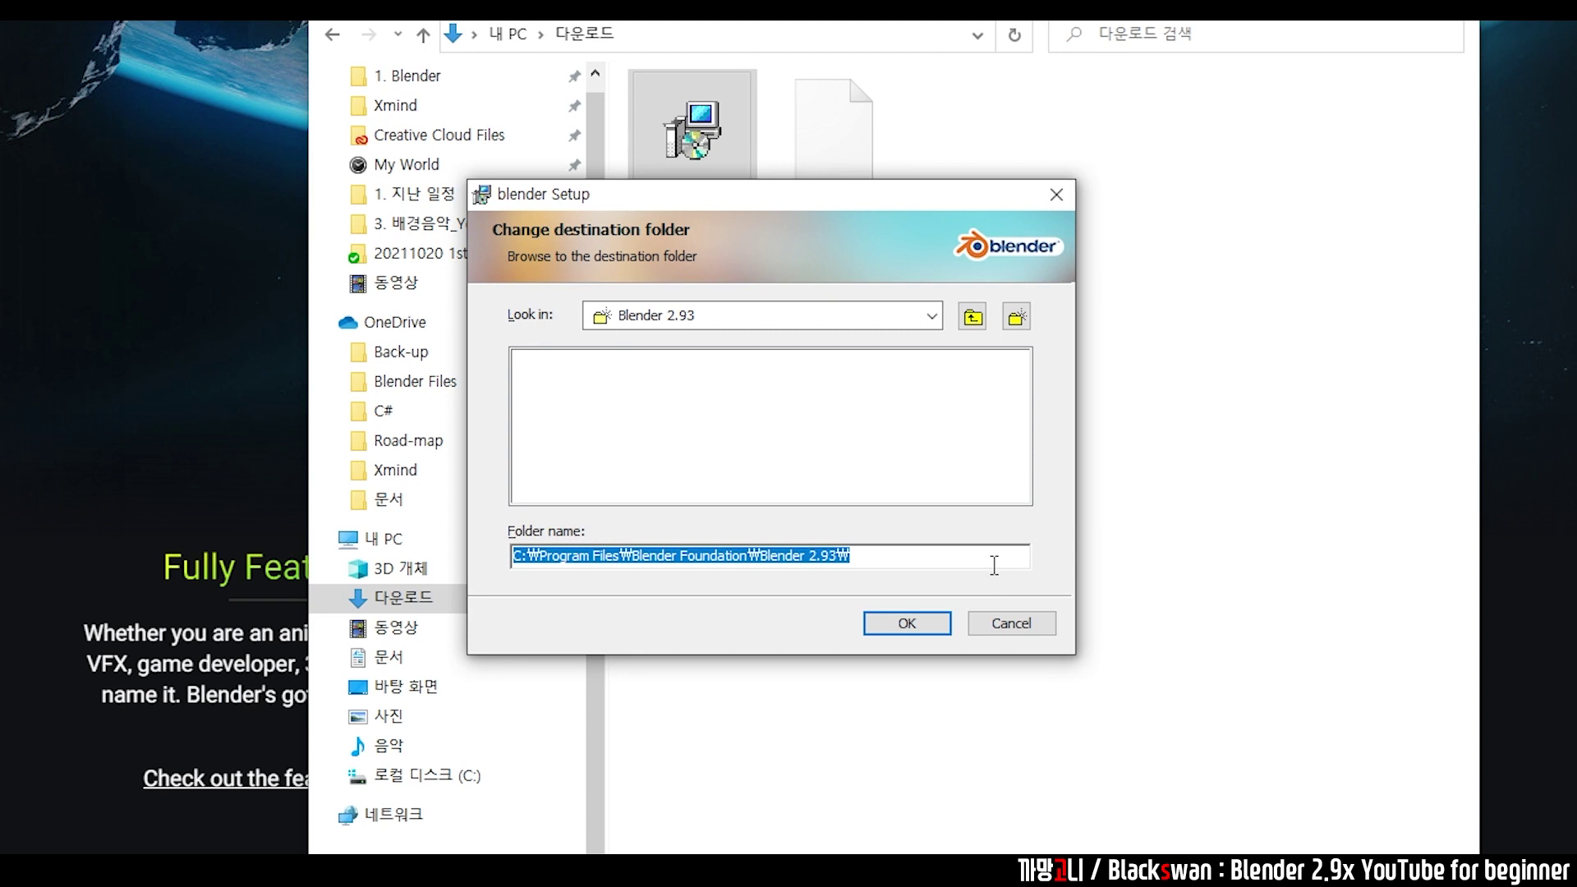
Step: Keep the default Program Files install folder, install Blender 2.93.5, and finish the wizard
{"action": "left_click", "coordinate": [933, 316]}
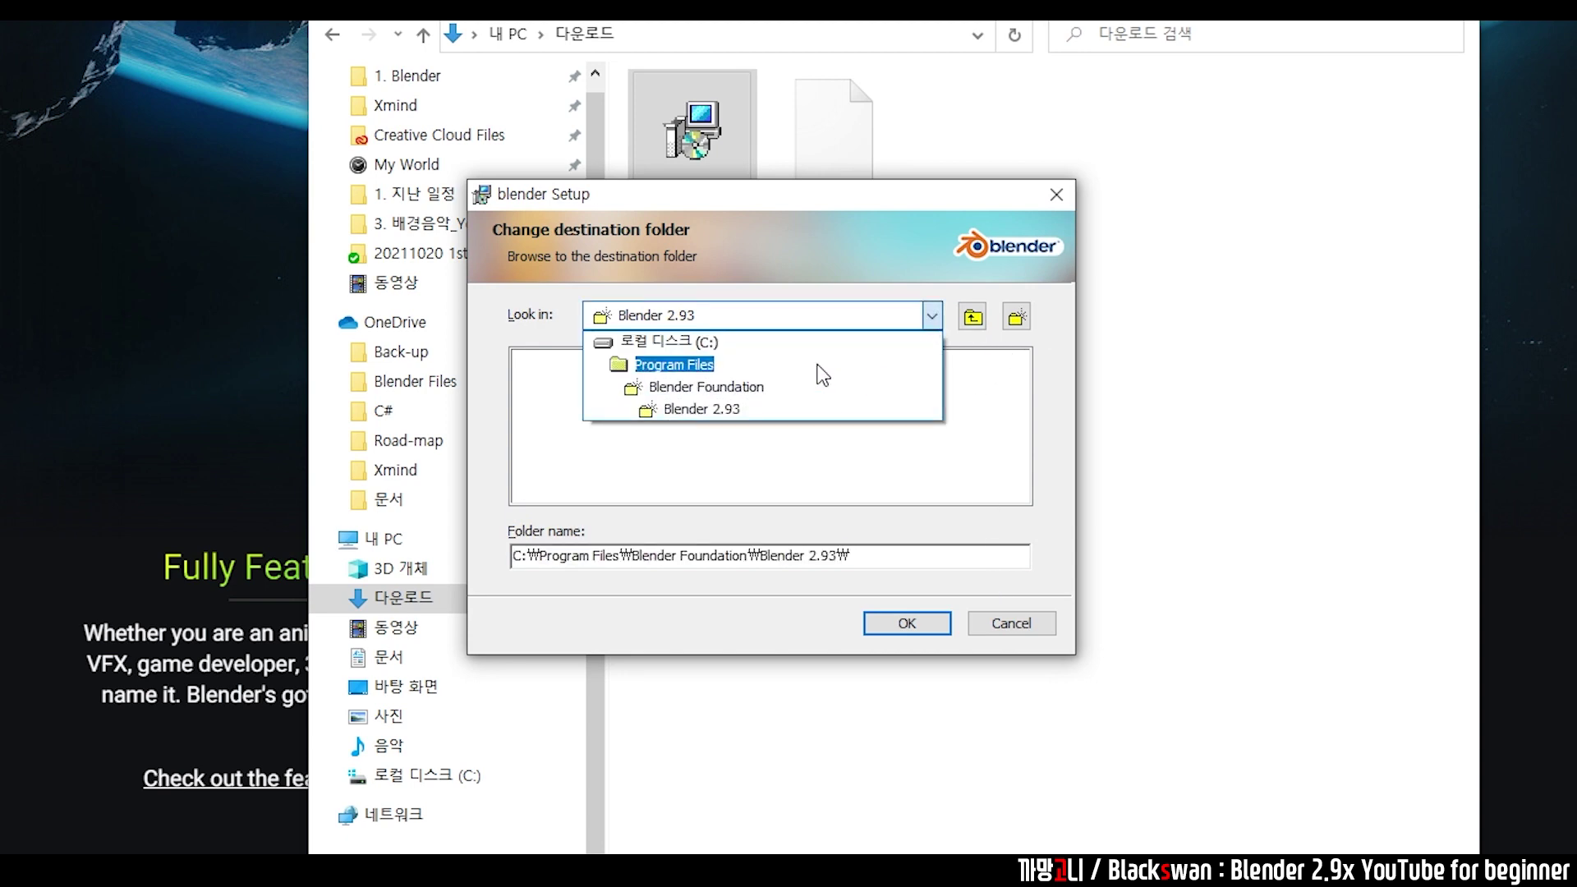
{"action": "left_click", "coordinate": [933, 322]}
{"action": "left_click", "coordinate": [1006, 621]}
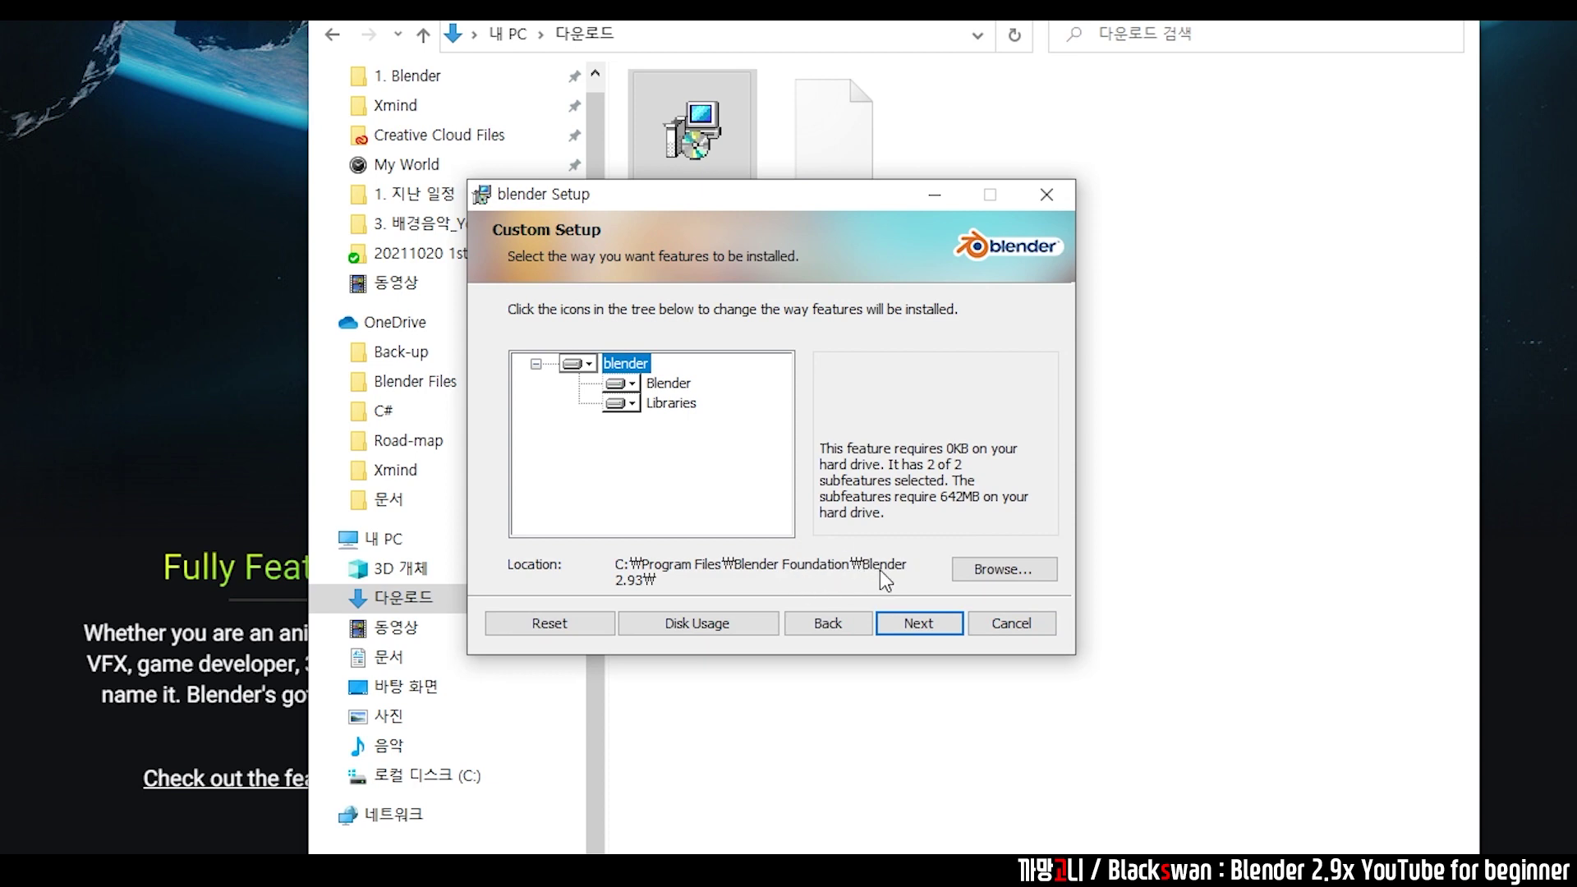
{"action": "left_click", "coordinate": [921, 622]}
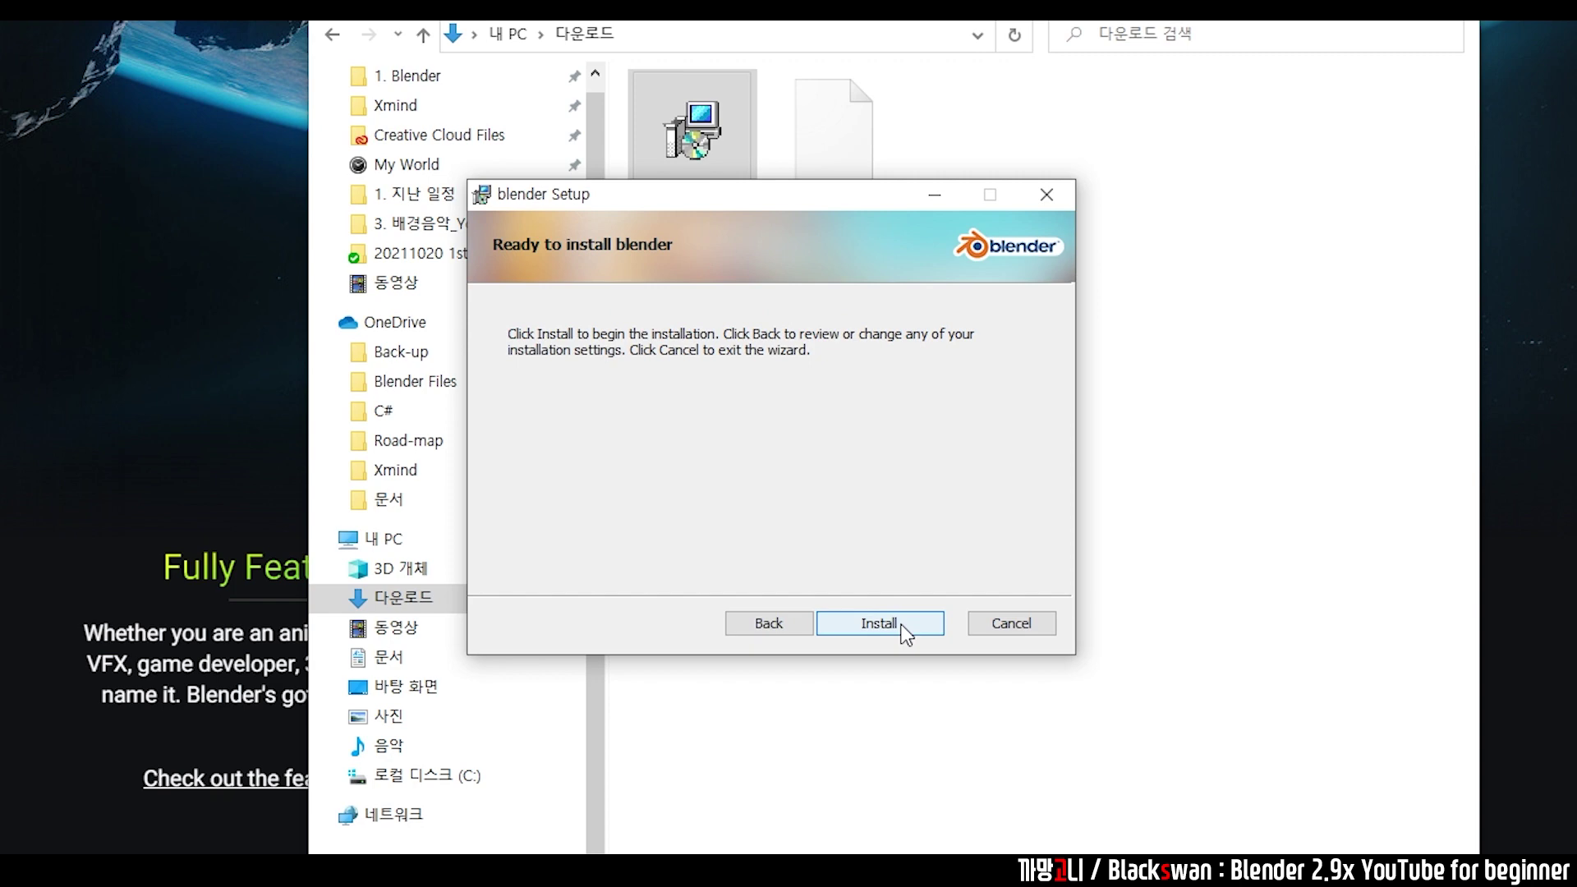
{"action": "left_click", "coordinate": [898, 624]}
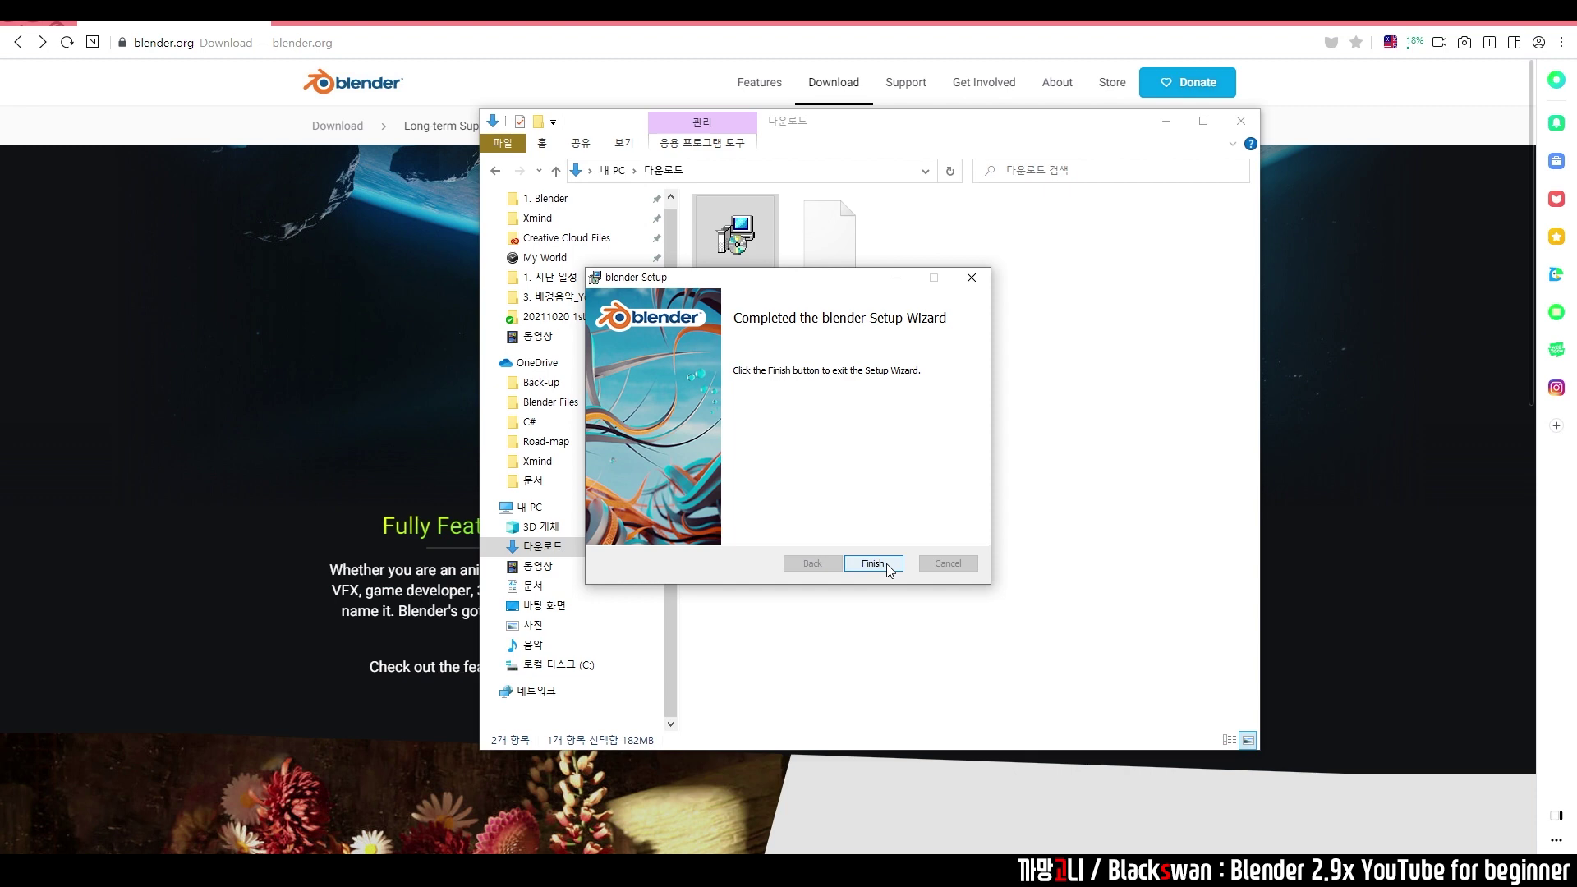
{"action": "left_click", "coordinate": [886, 564]}
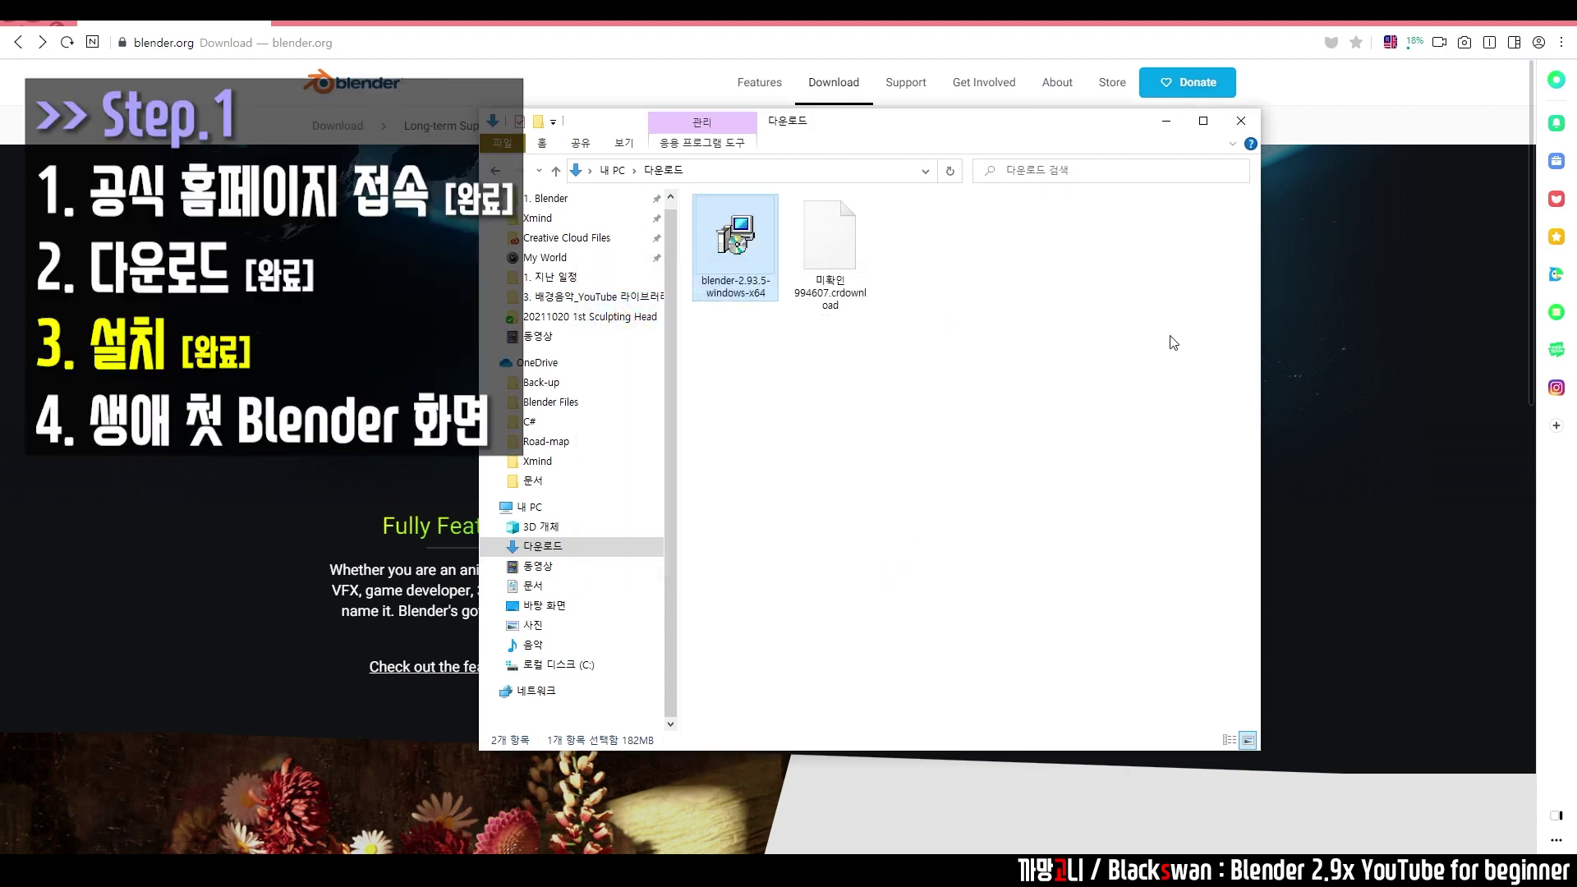
Step: Close the Downloads folder and browser, then launch Blender 2.93.5 from the desktop icon
{"action": "left_click", "coordinate": [1173, 345]}
{"action": "left_click", "coordinate": [1241, 123]}
{"action": "left_click", "coordinate": [1561, 25]}
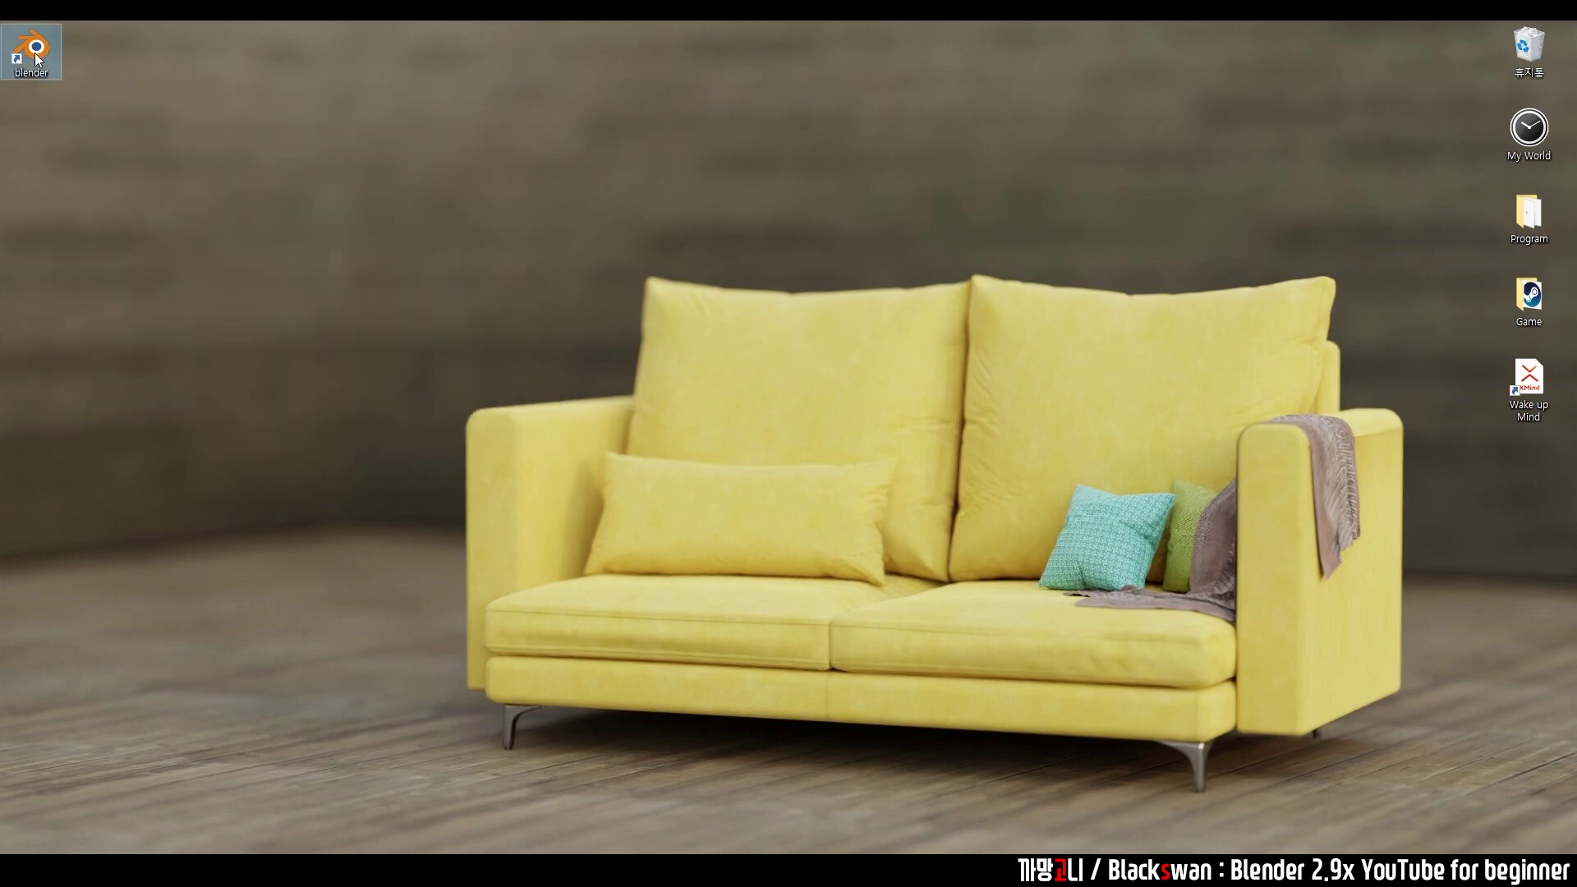
{"action": "double_click", "coordinate": [36, 58]}
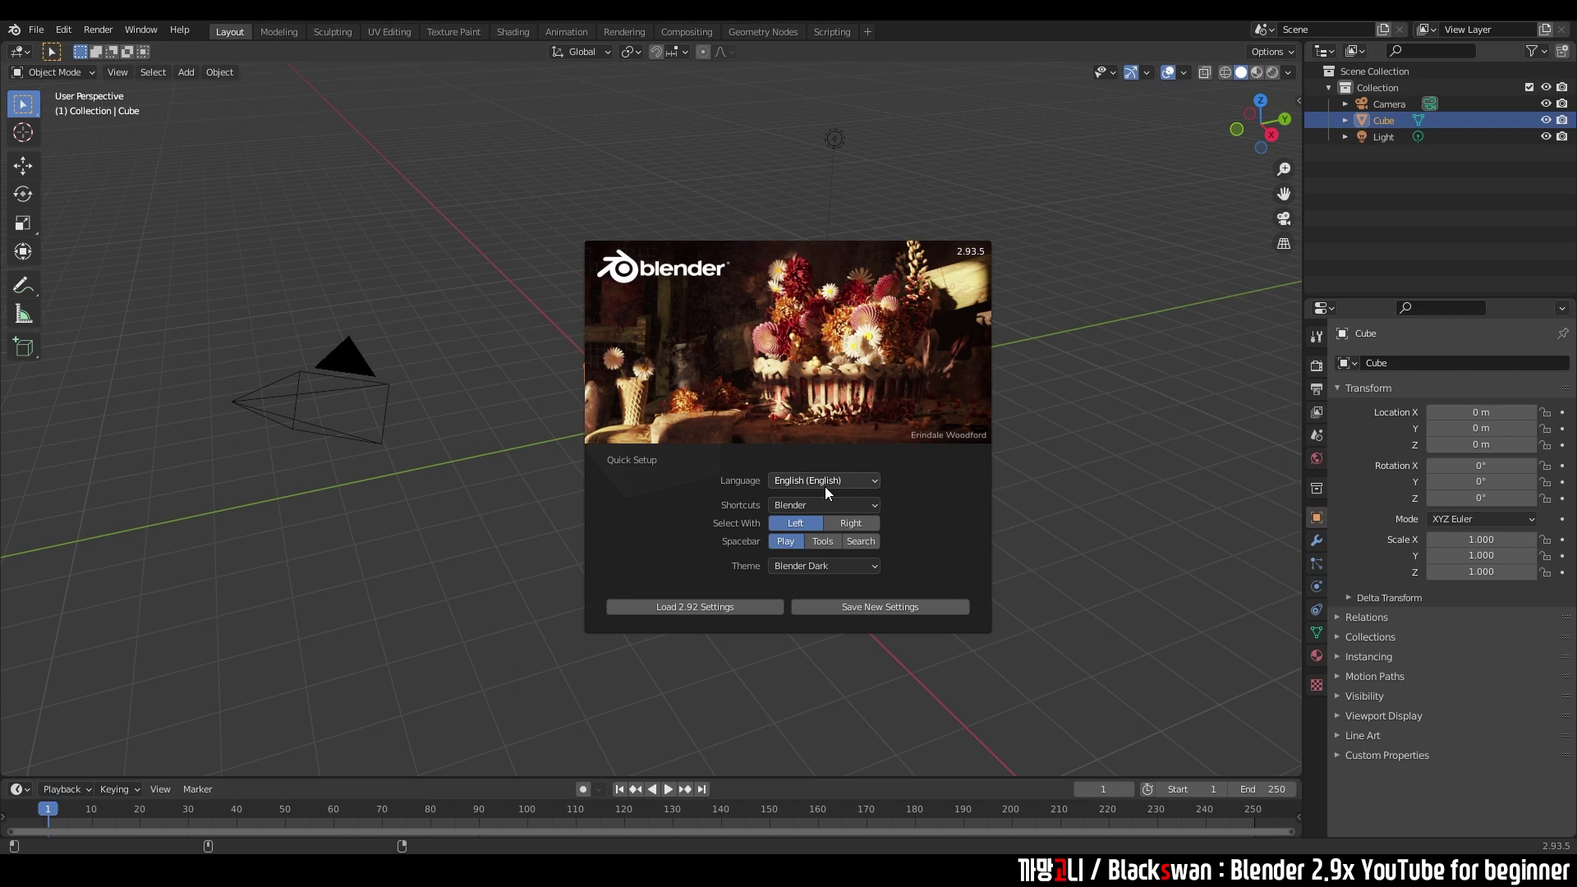
Step: Set the Quick Setup interface language to Korean (한국어)
{"action": "left_click", "coordinate": [858, 481]}
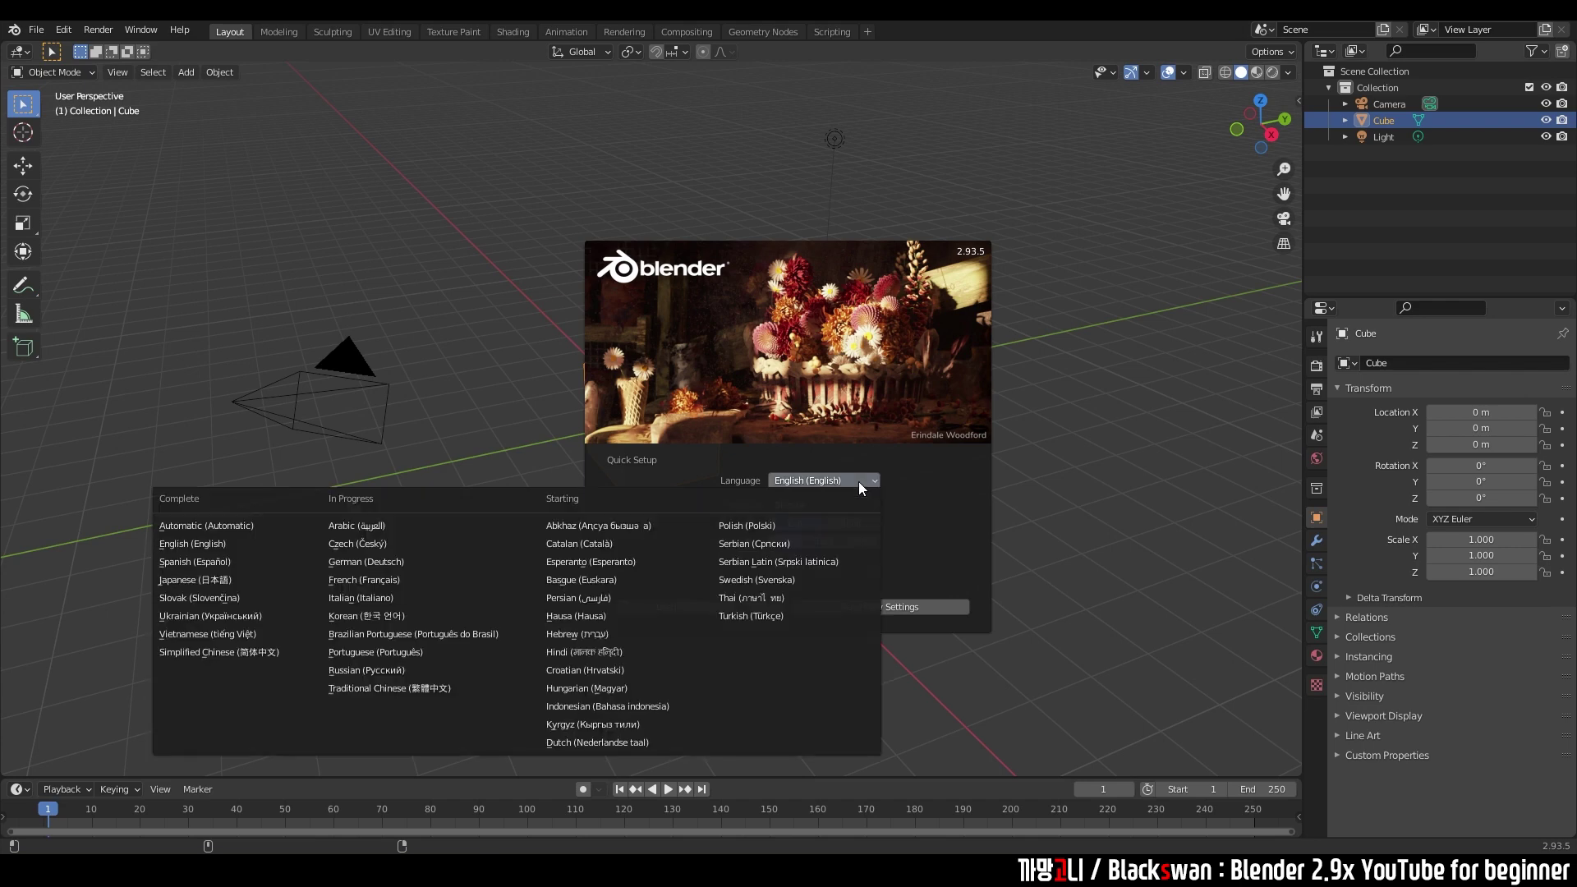
{"action": "left_click", "coordinate": [383, 616]}
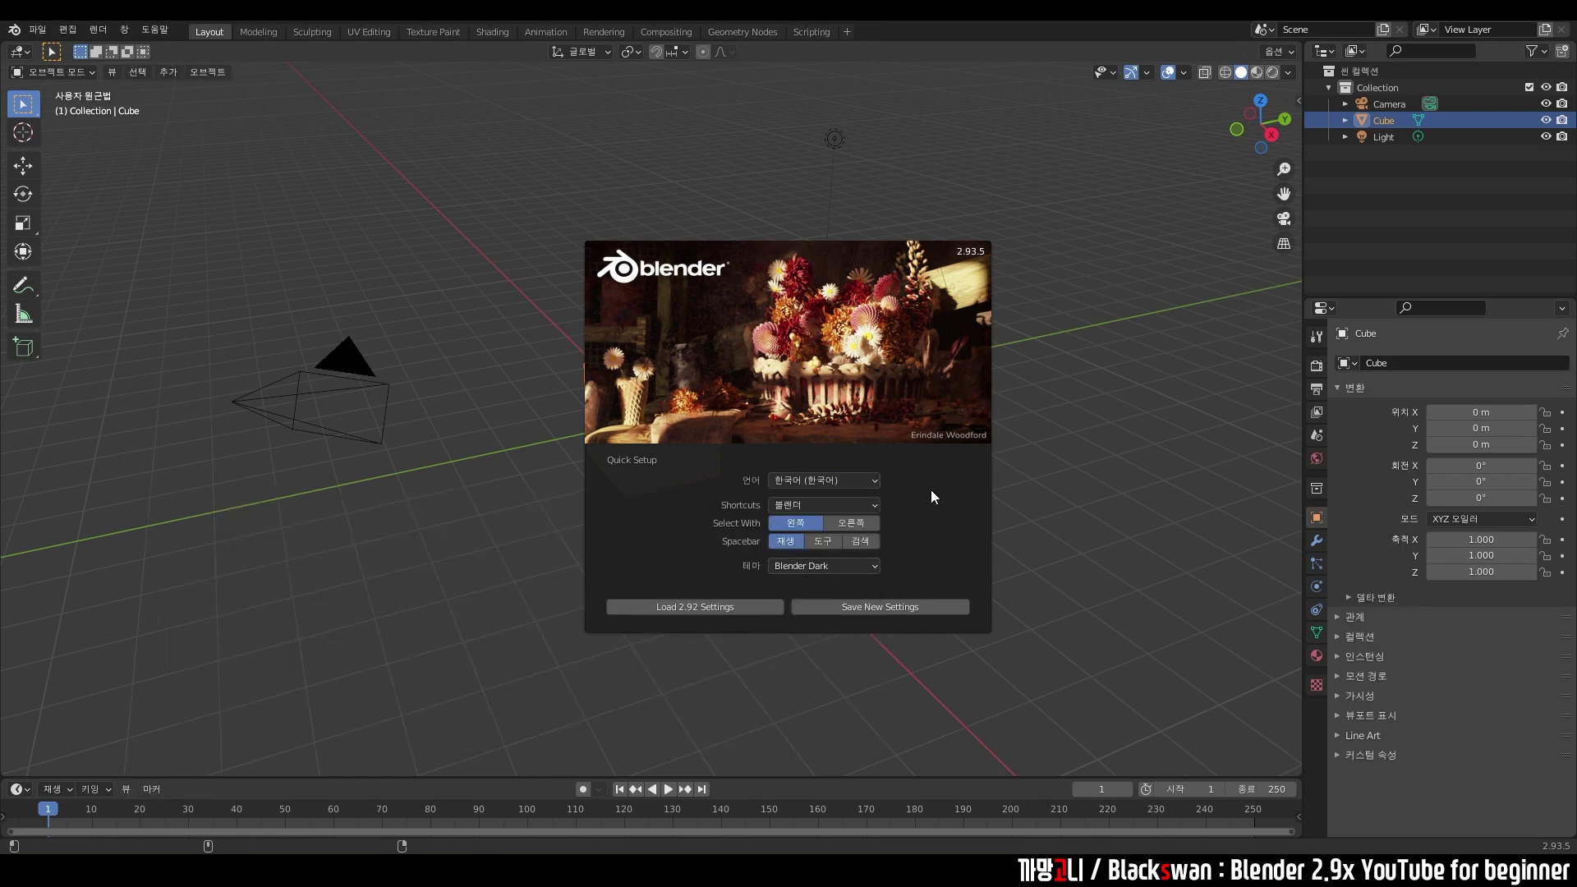
{"action": "left_click", "coordinate": [805, 505]}
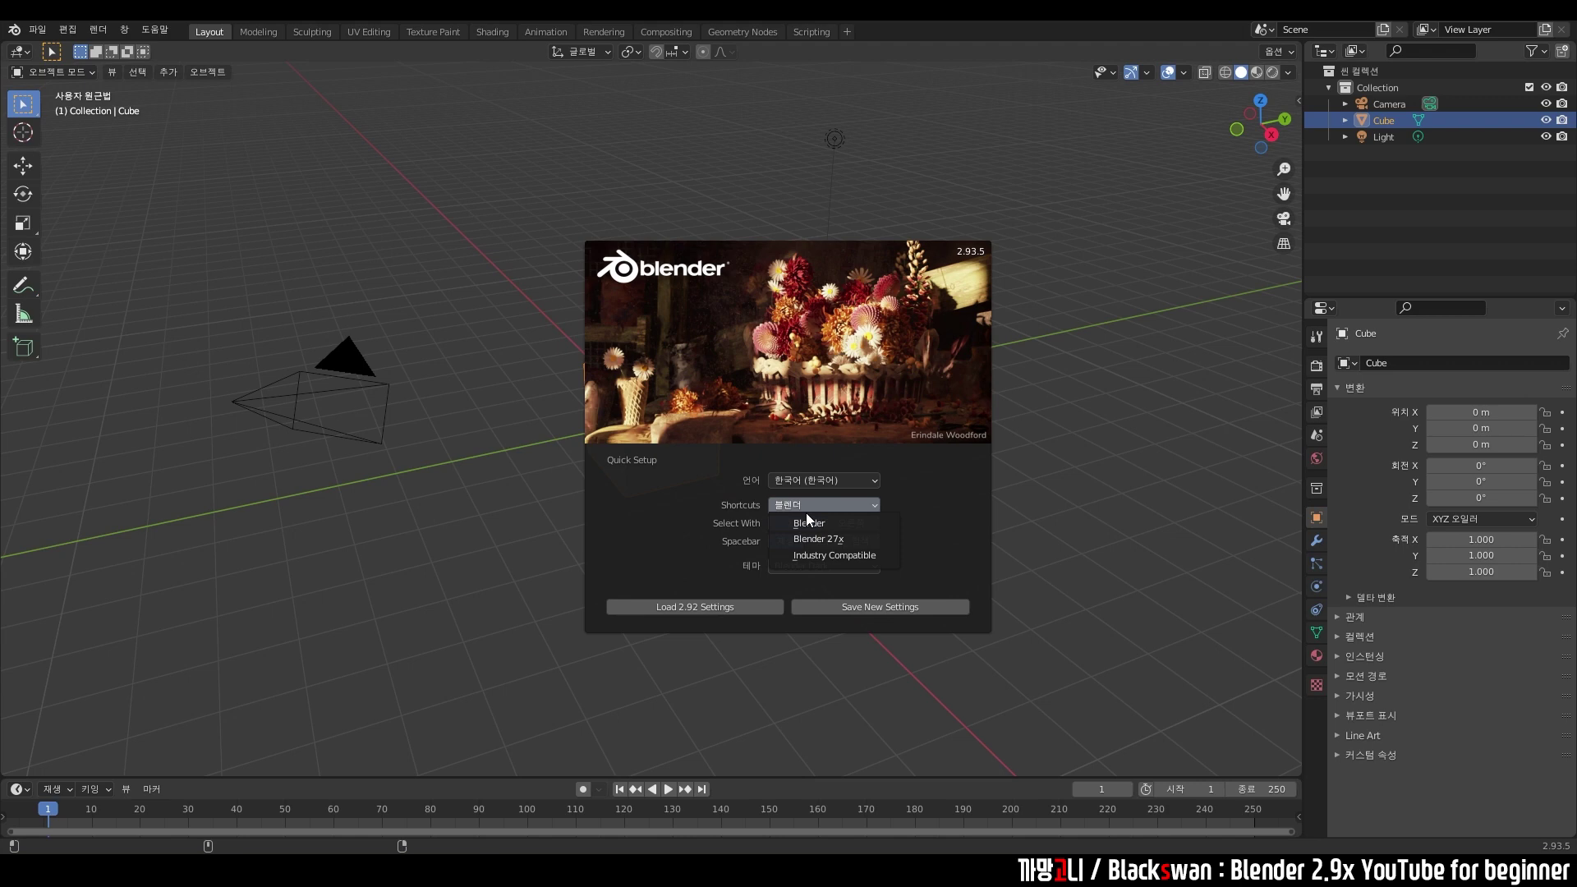
{"action": "left_click", "coordinate": [835, 507]}
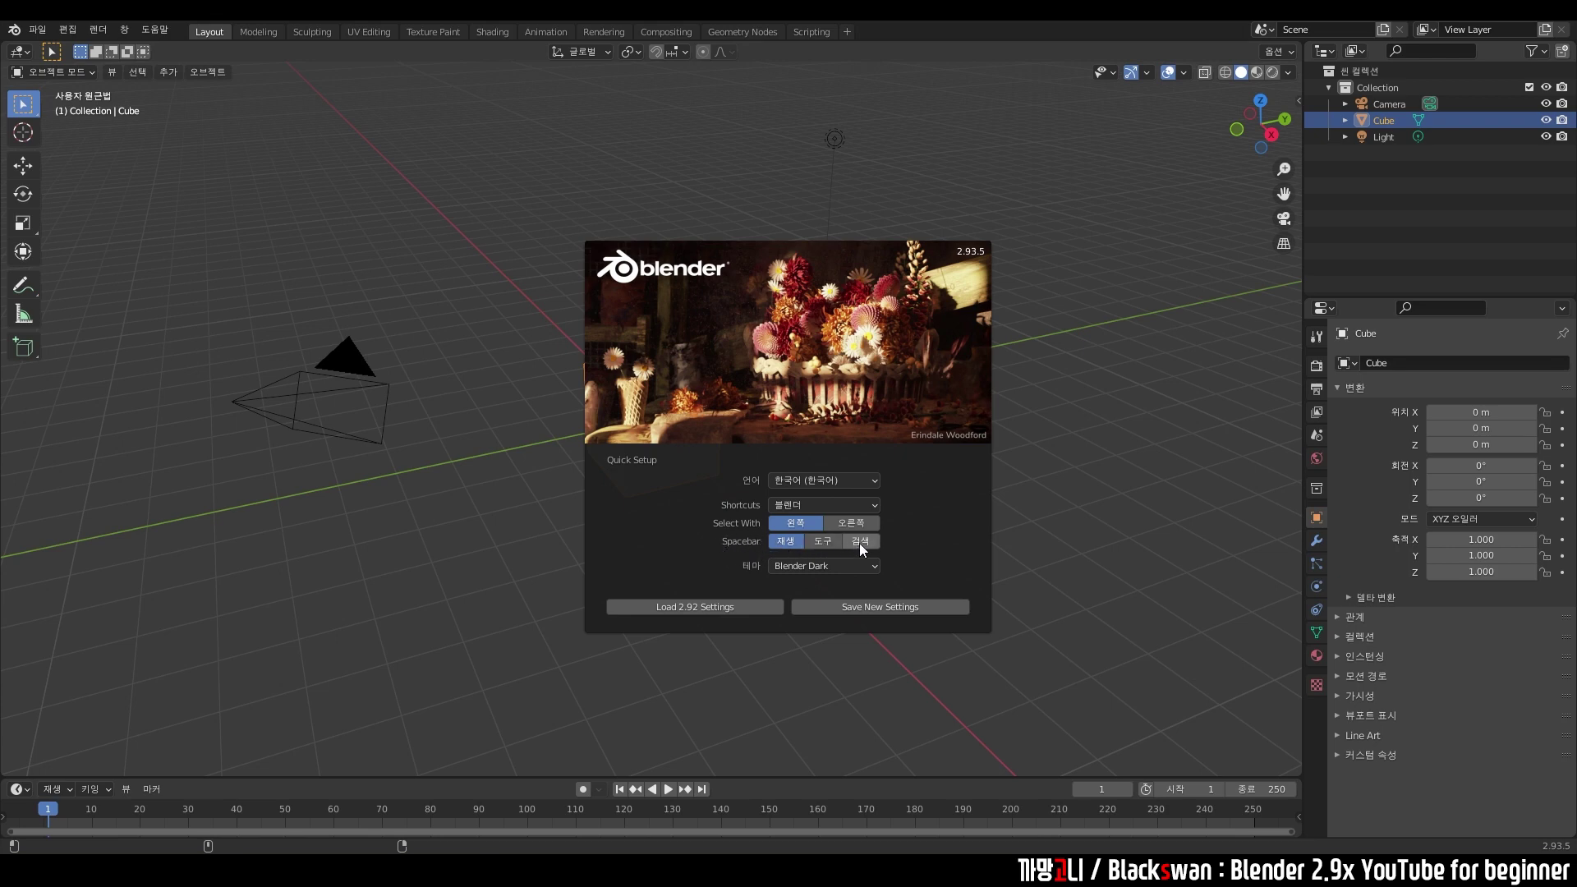
{"action": "left_click", "coordinate": [823, 542]}
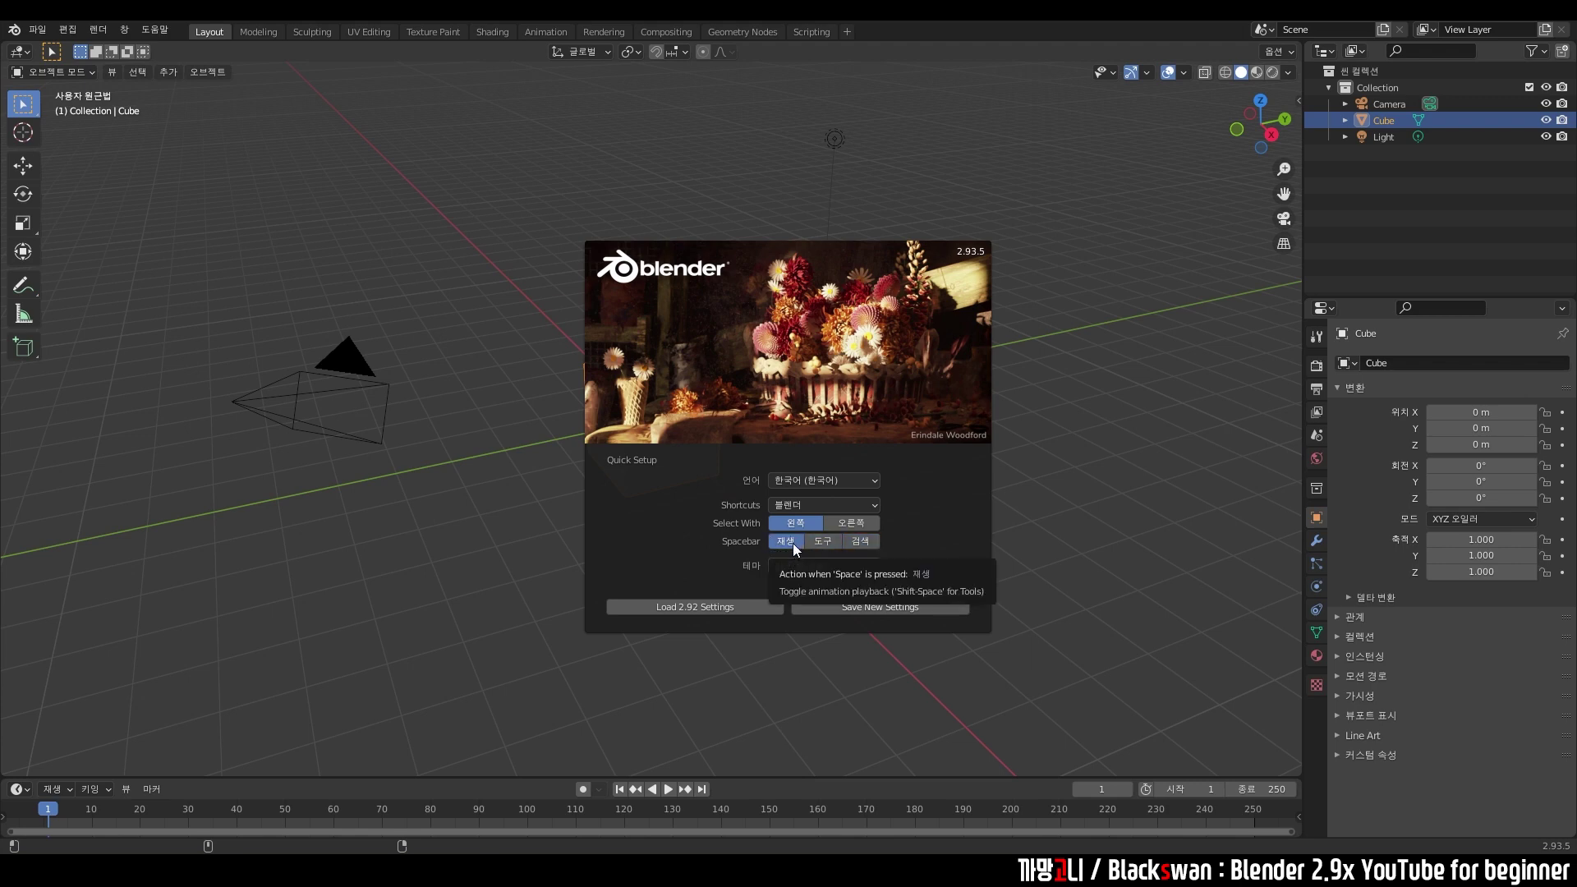
{"action": "left_click", "coordinate": [822, 542]}
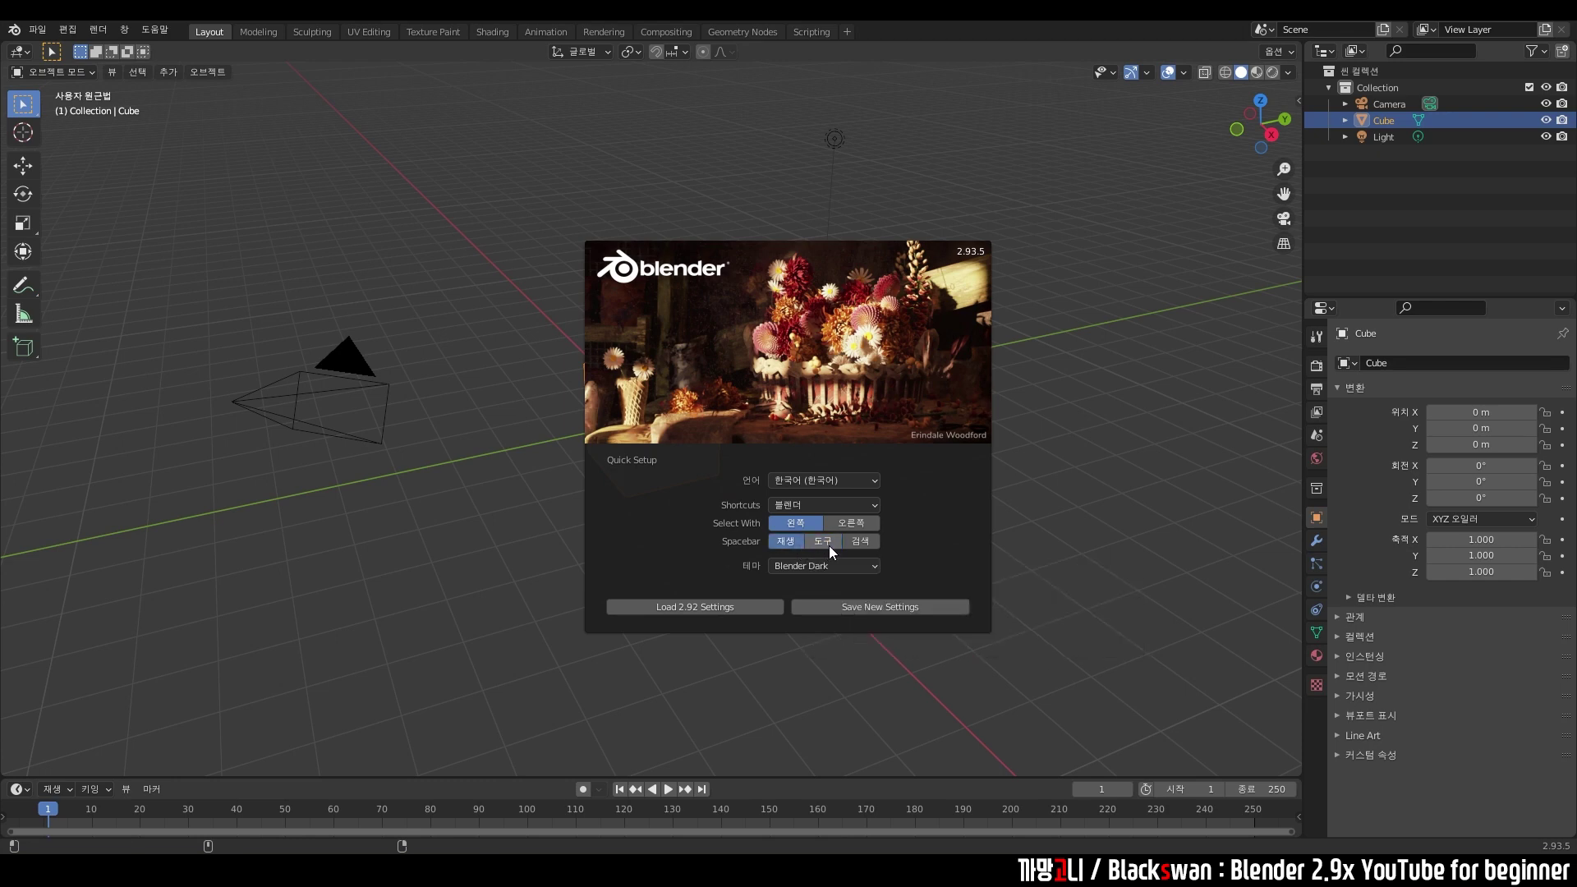
{"action": "left_click", "coordinate": [790, 544]}
{"action": "left_click", "coordinate": [849, 566]}
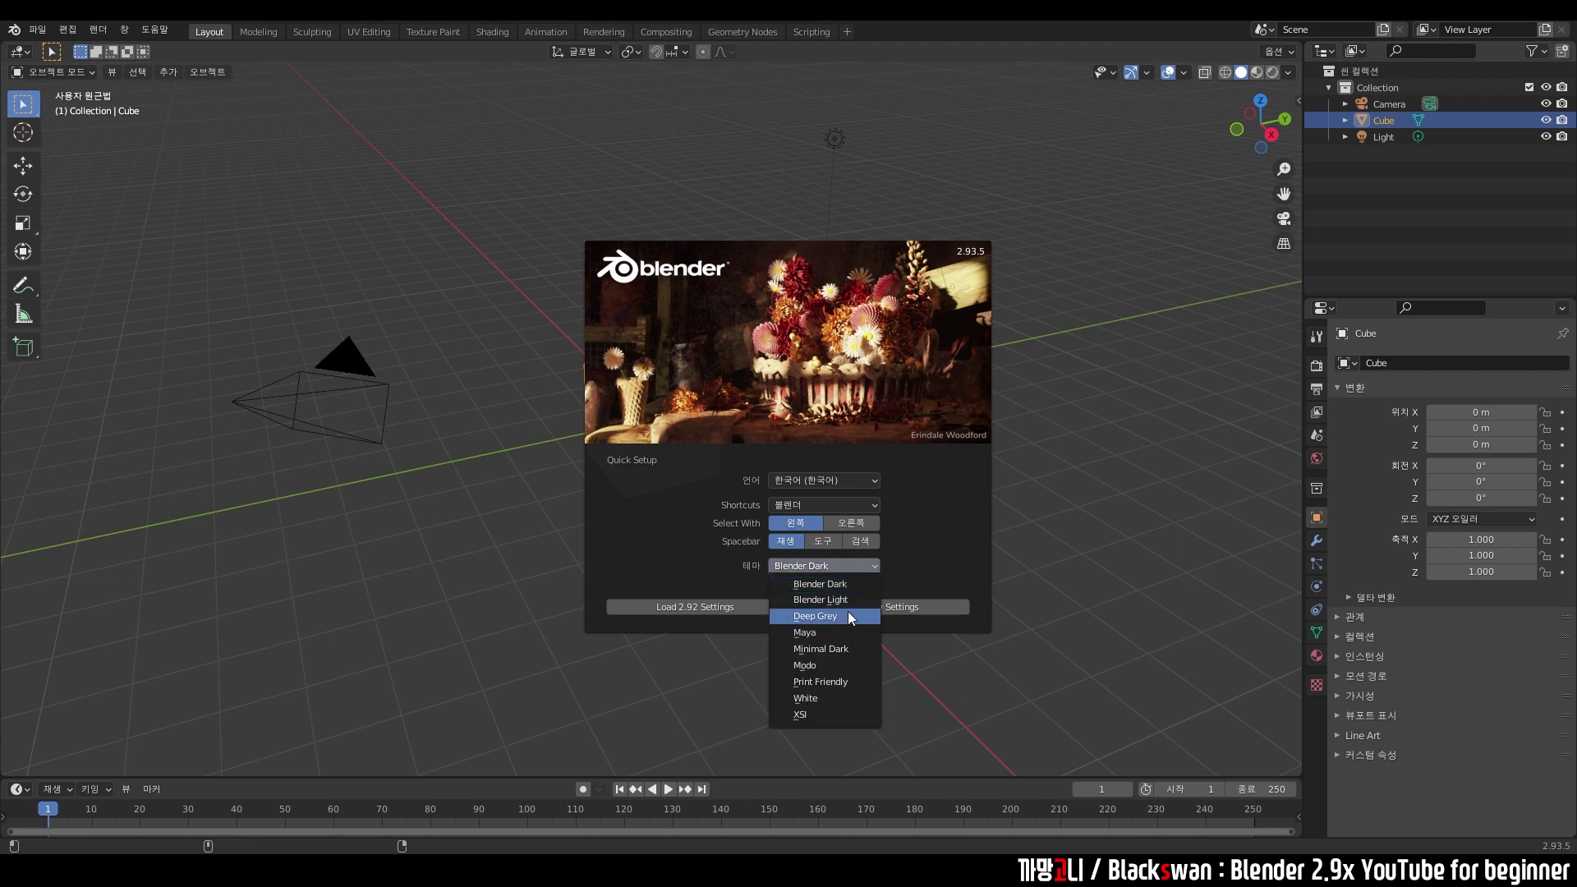
{"action": "left_click", "coordinate": [831, 698]}
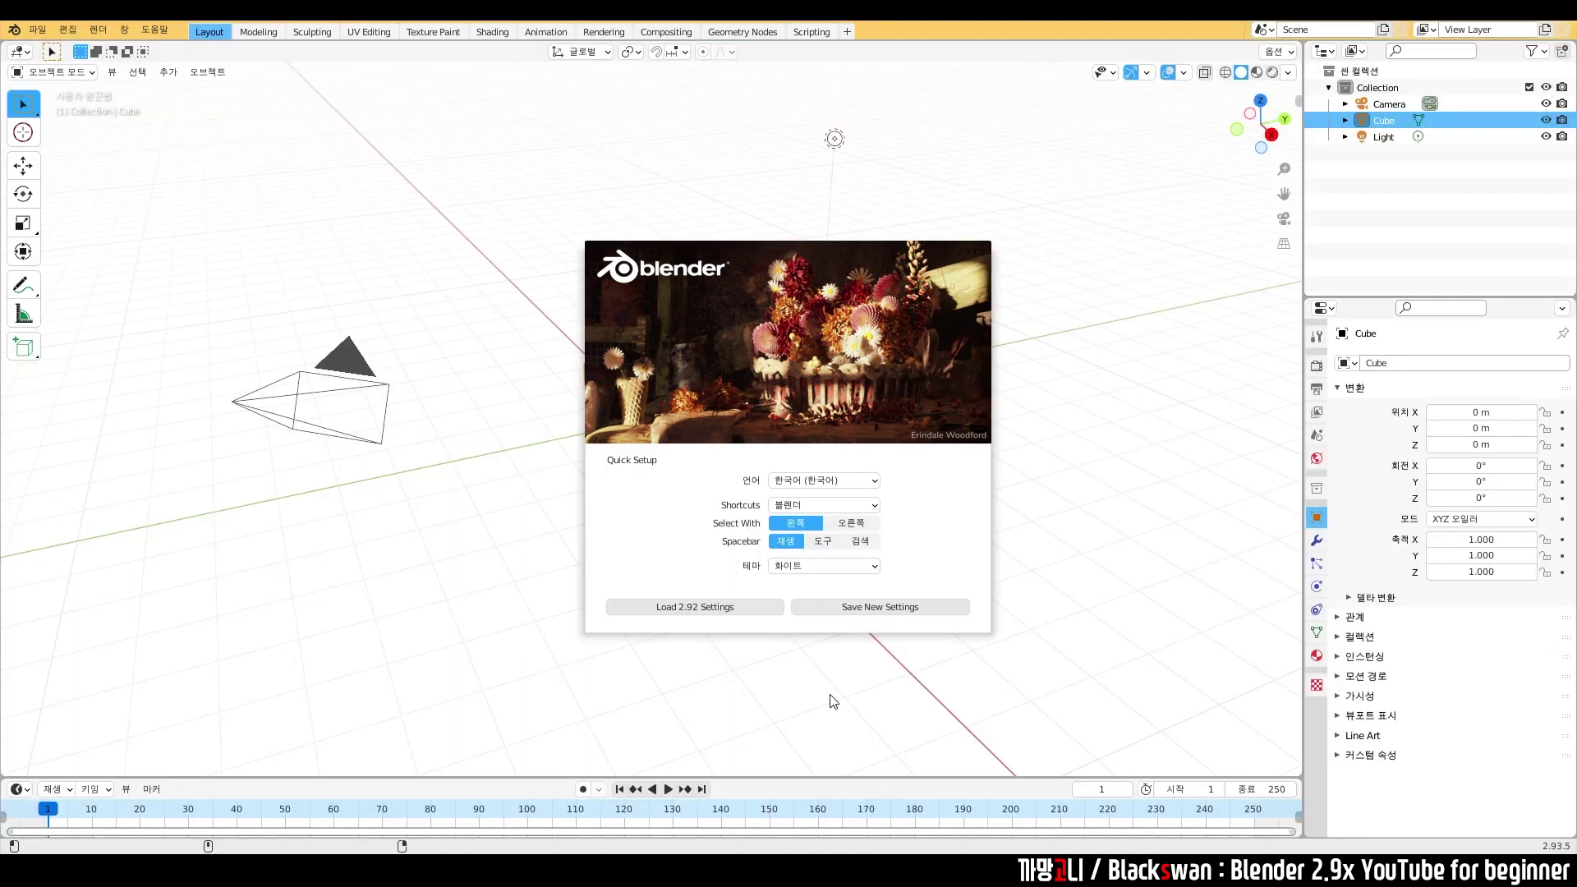
{"action": "left_click", "coordinate": [820, 566]}
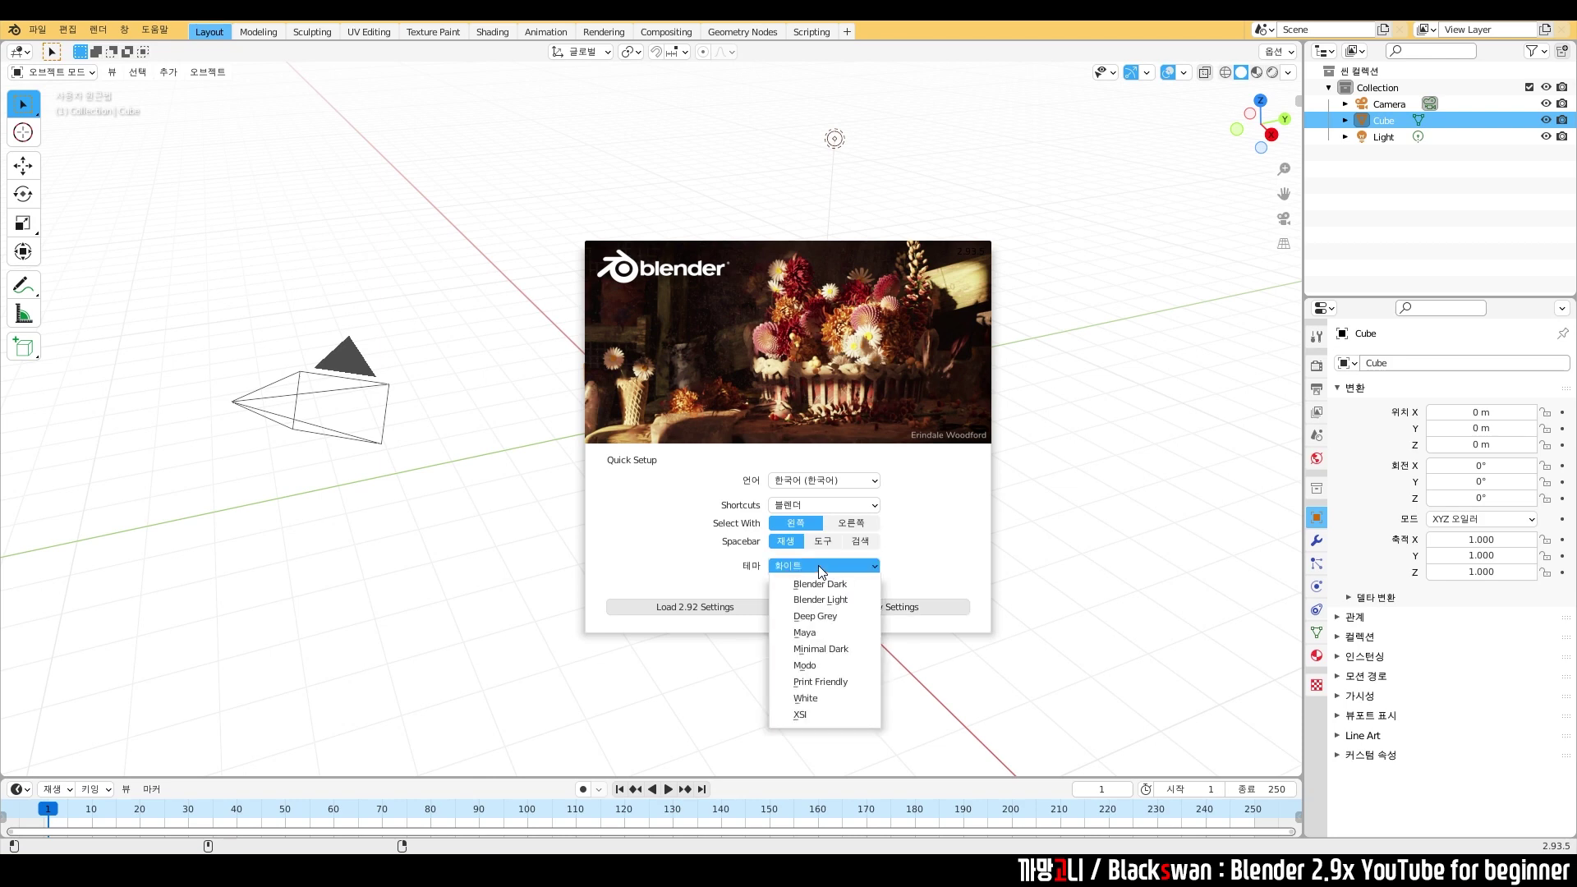
{"action": "left_click", "coordinate": [821, 614]}
{"action": "left_click", "coordinate": [826, 566]}
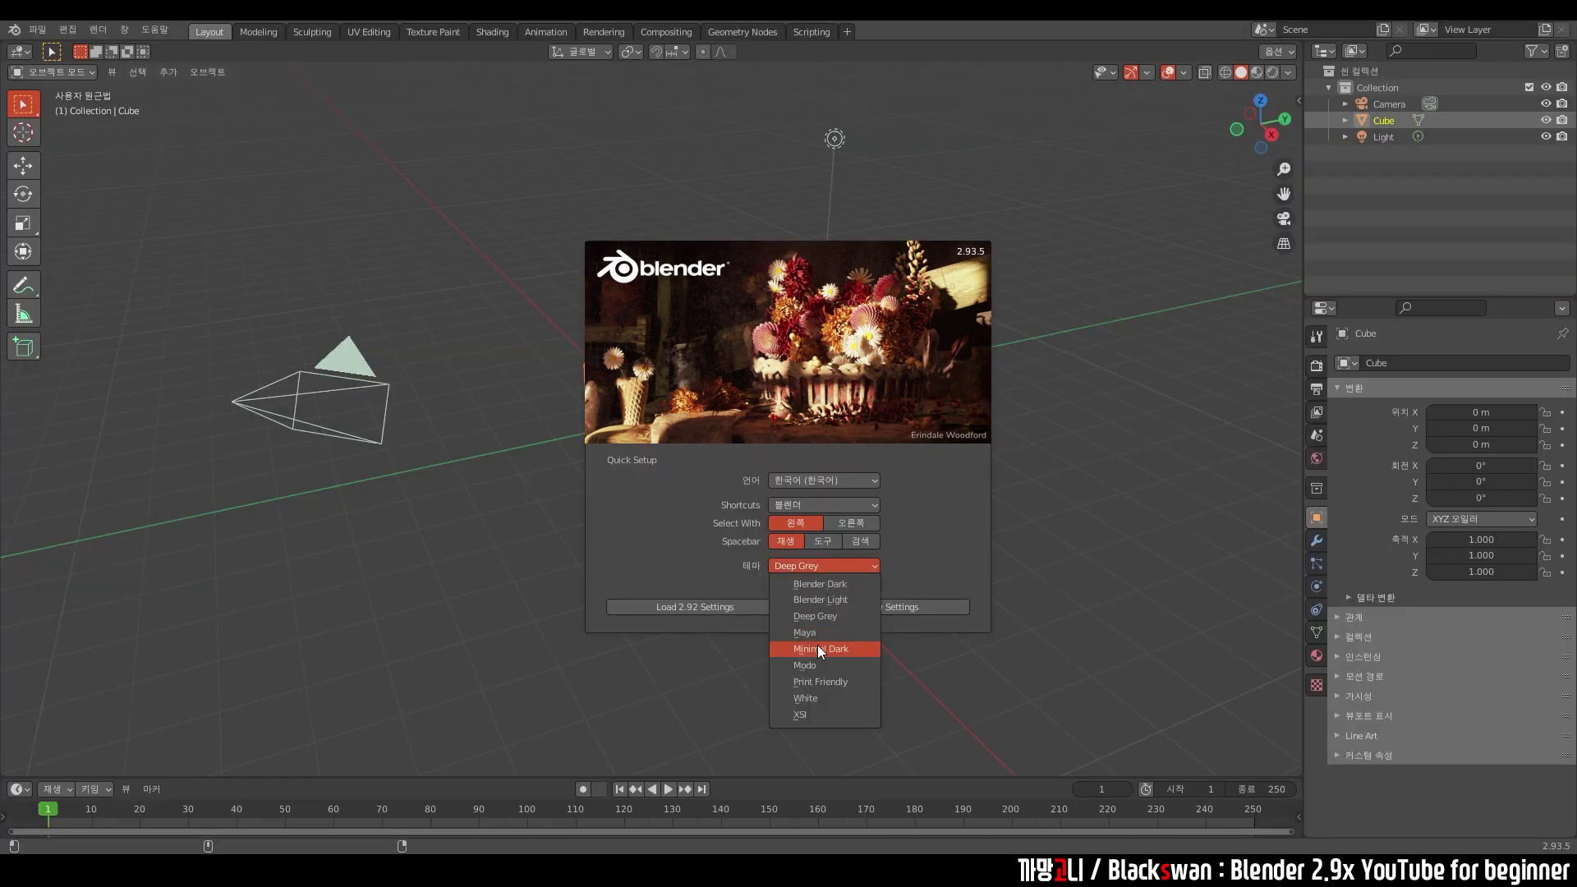
{"action": "left_click", "coordinate": [819, 648]}
{"action": "left_click", "coordinate": [826, 567]}
{"action": "left_click", "coordinate": [825, 663]}
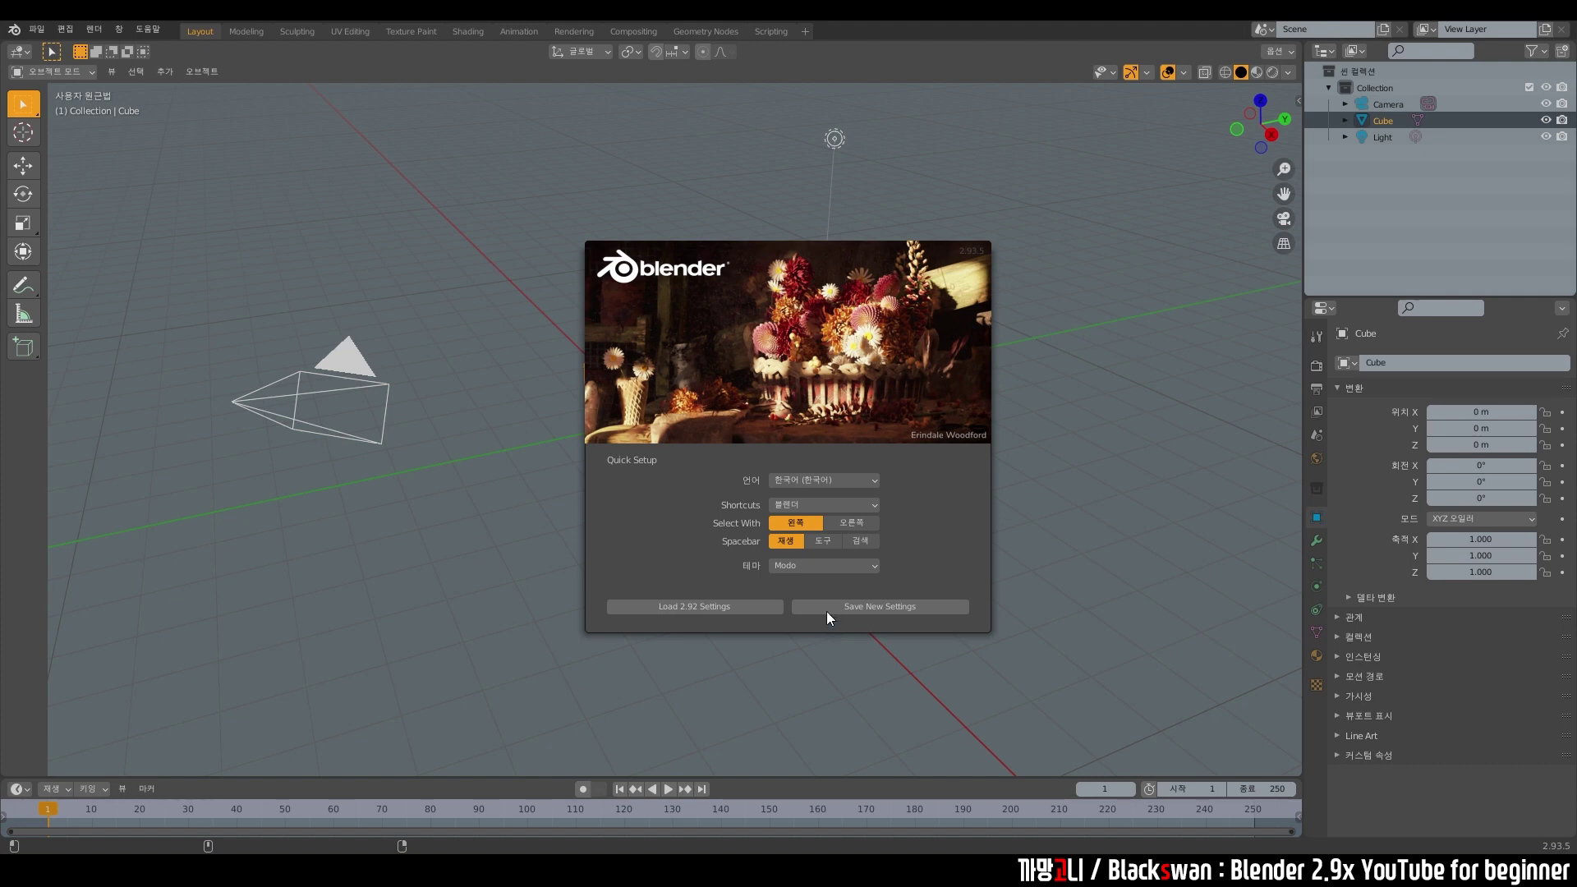
{"action": "left_click", "coordinate": [830, 568]}
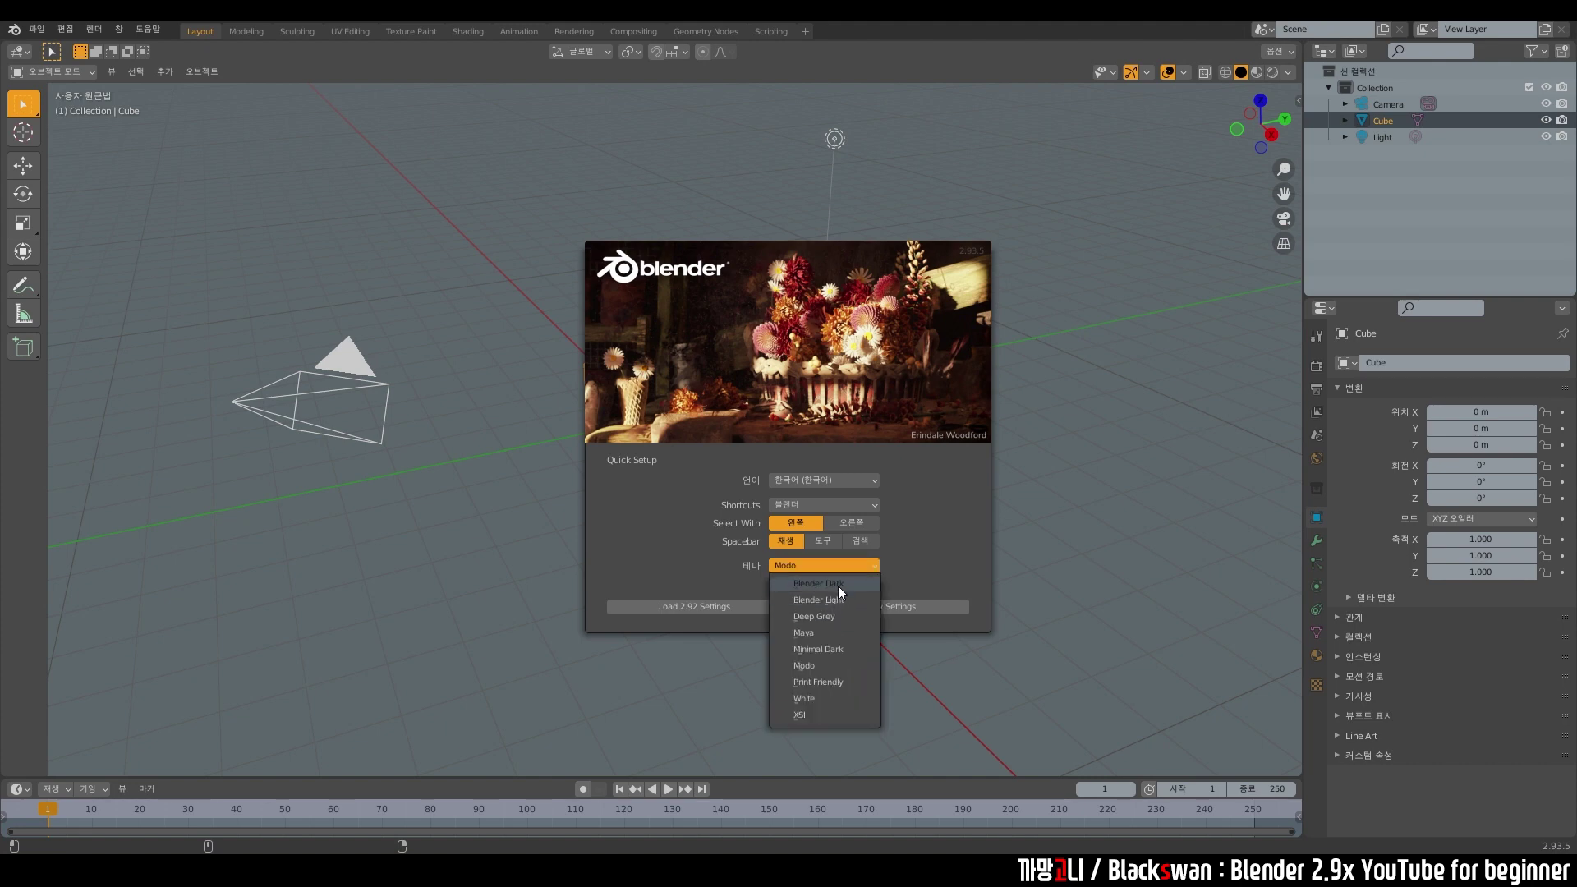
{"action": "left_click", "coordinate": [838, 585]}
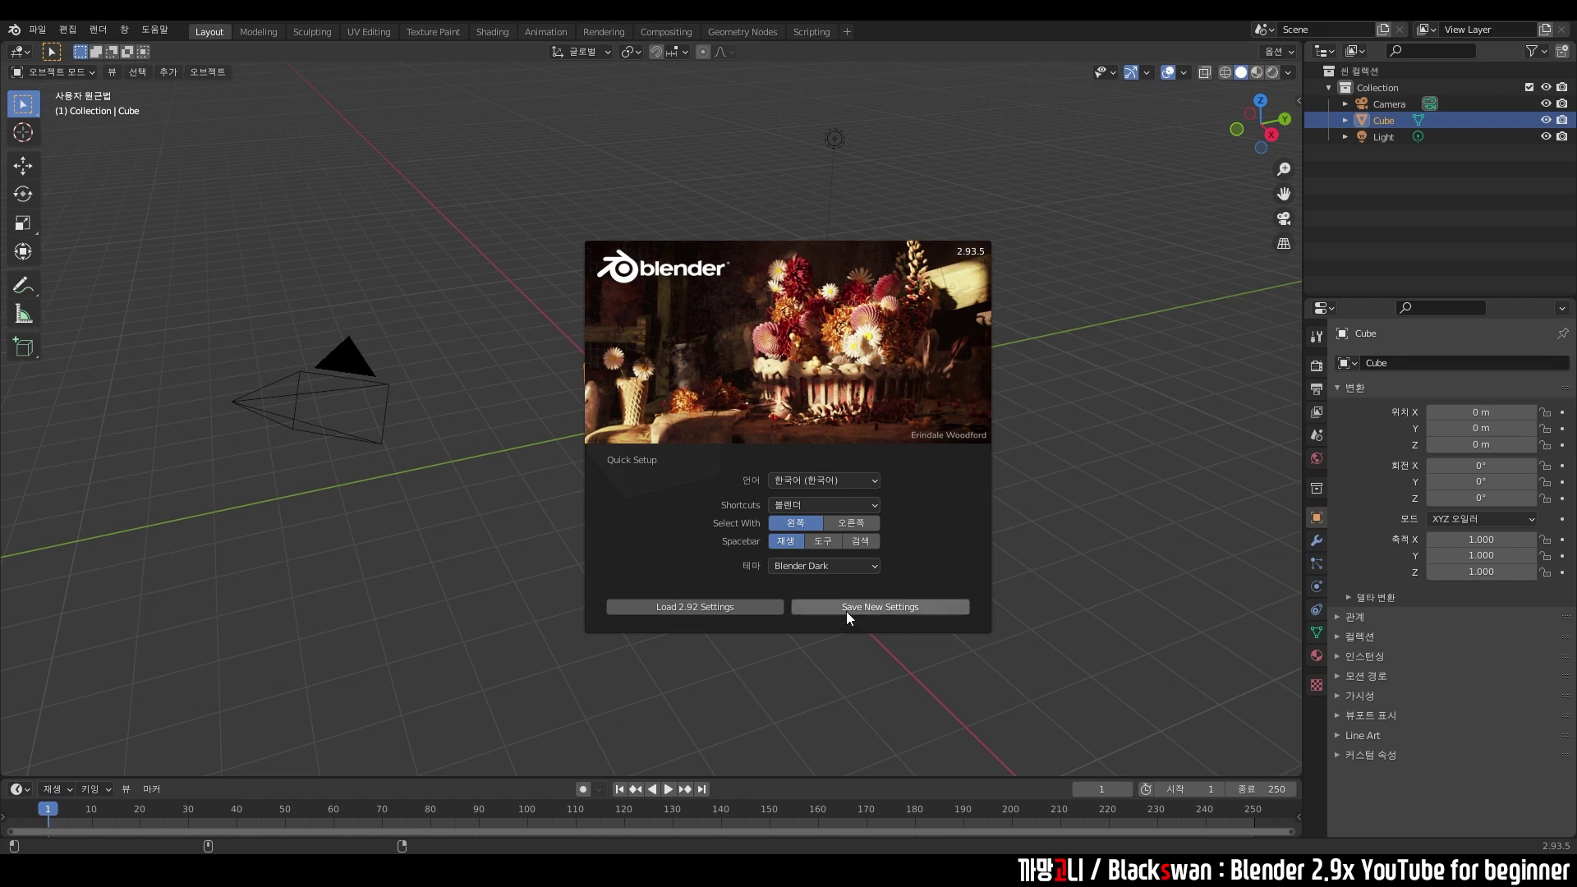
Step: Save the quick setup settings, relaunch Blender, and start a new Video Editing file
{"action": "left_click", "coordinate": [904, 608]}
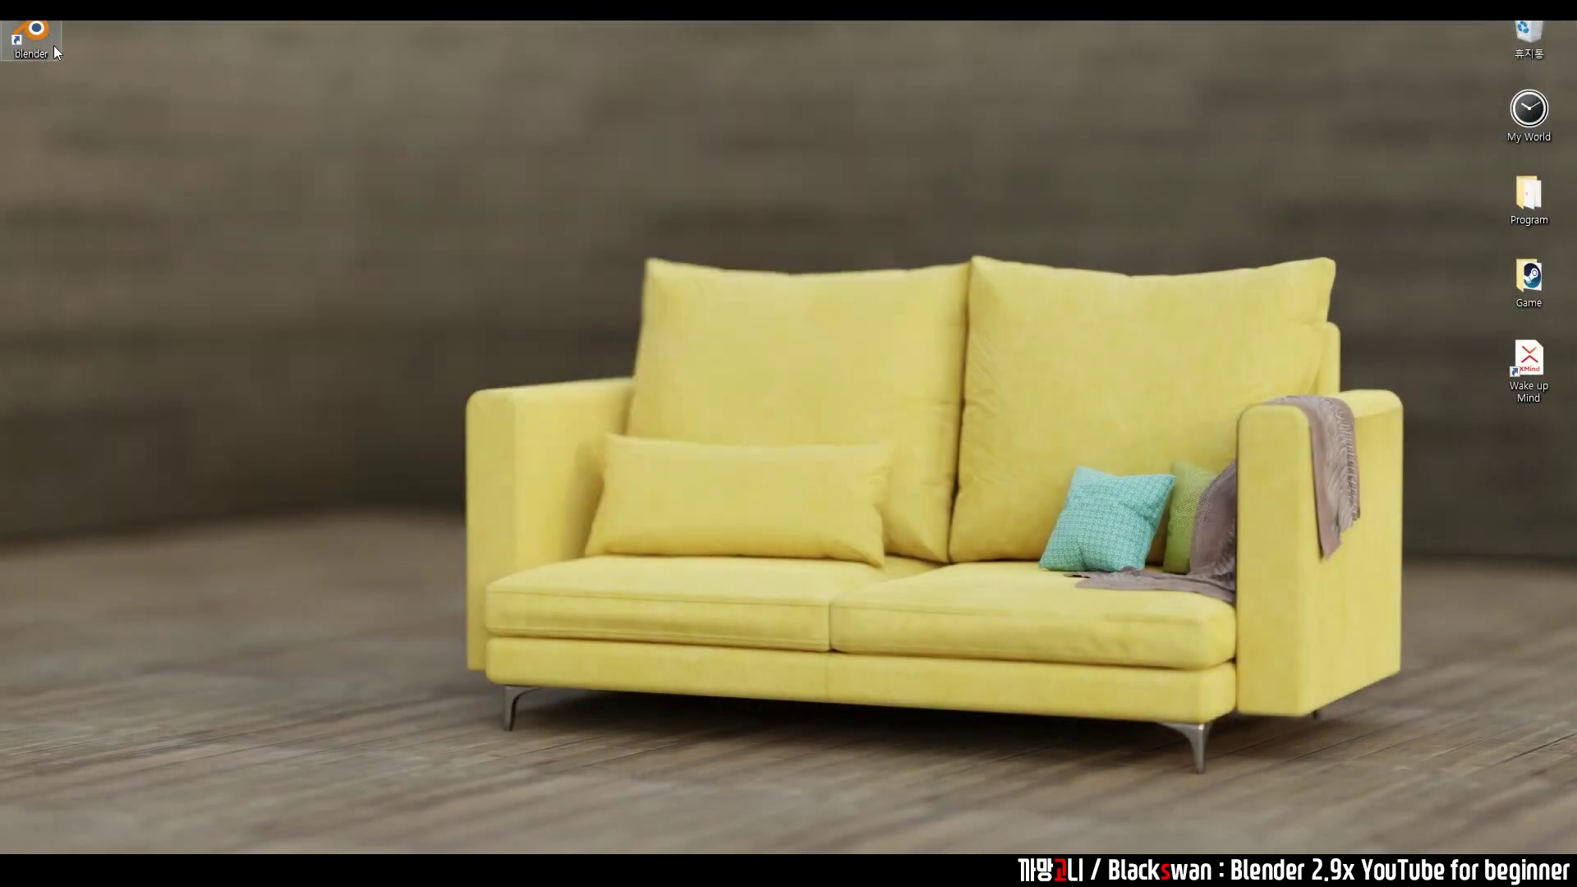
{"action": "double_click", "coordinate": [30, 38]}
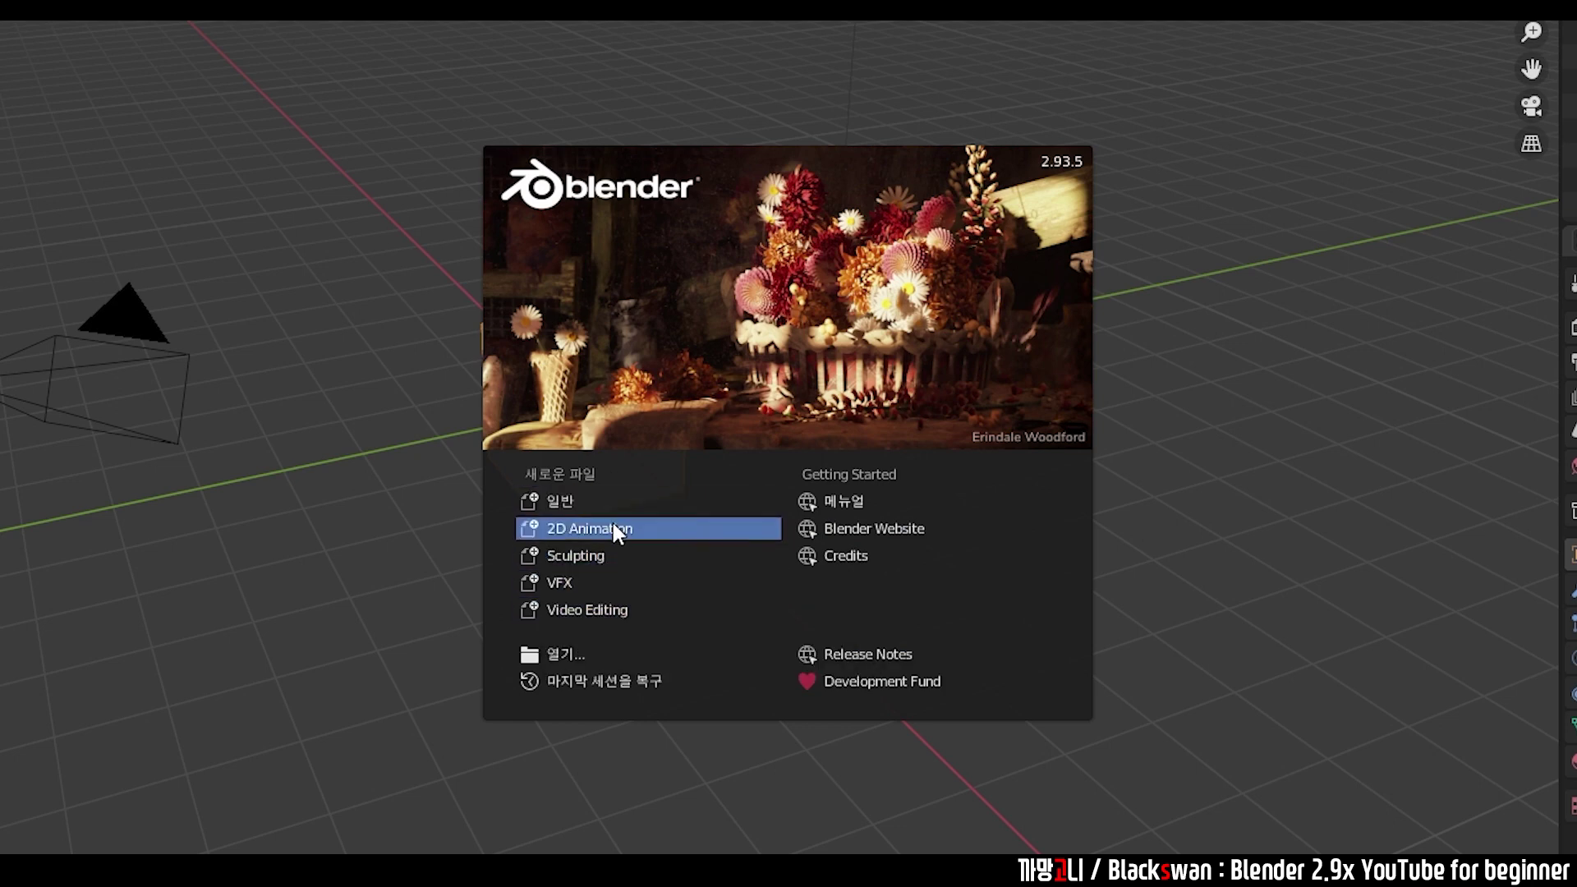
{"action": "left_click", "coordinate": [657, 496]}
{"action": "left_click", "coordinate": [14, 30]}
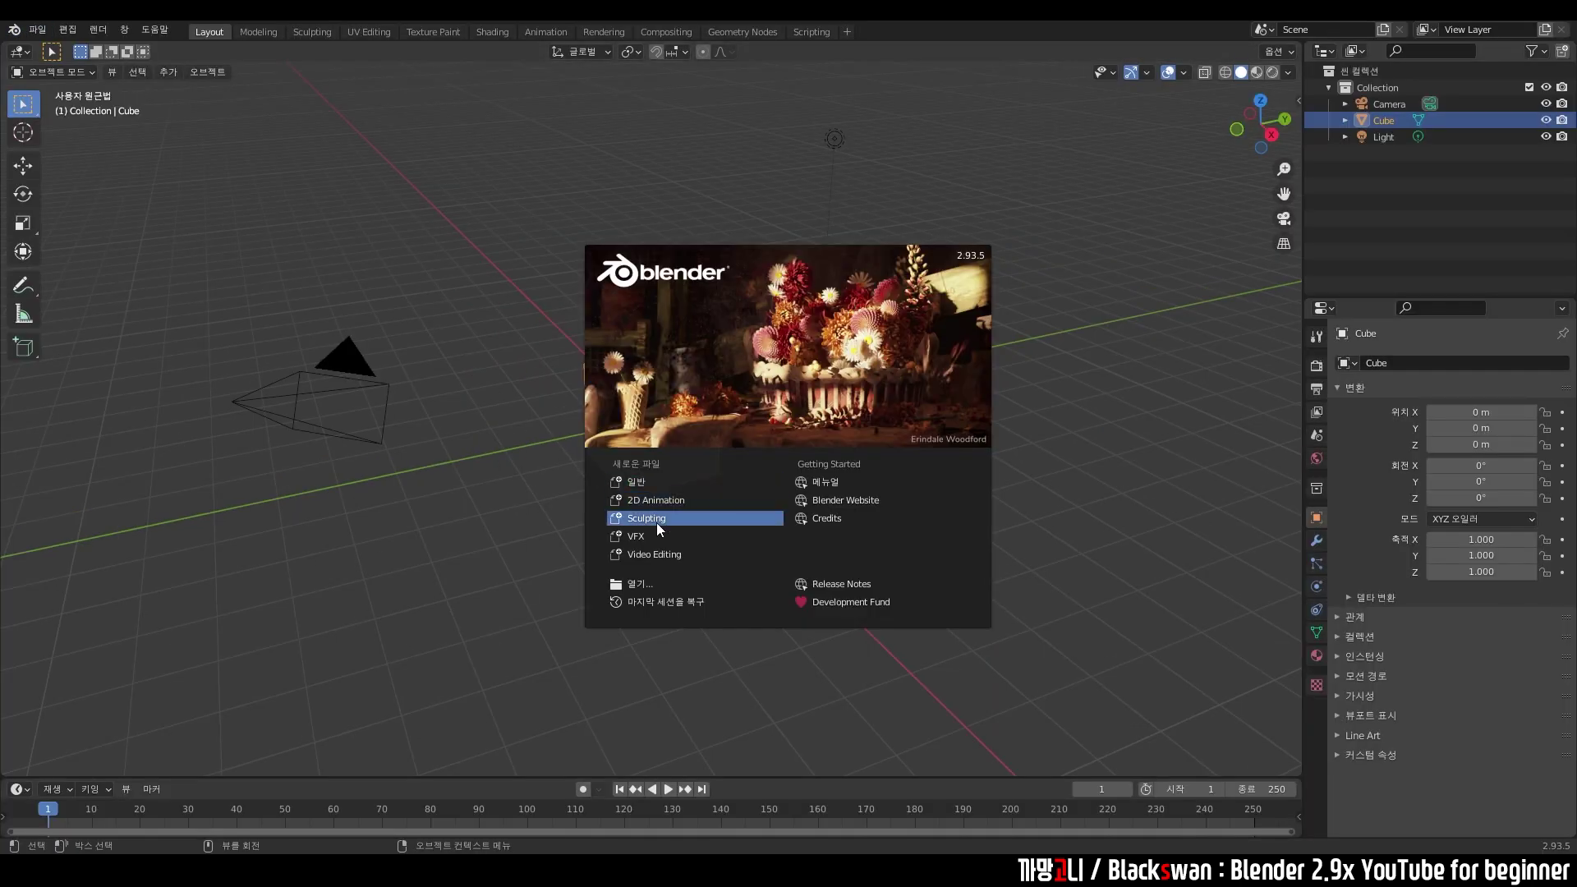
{"action": "left_click", "coordinate": [654, 553]}
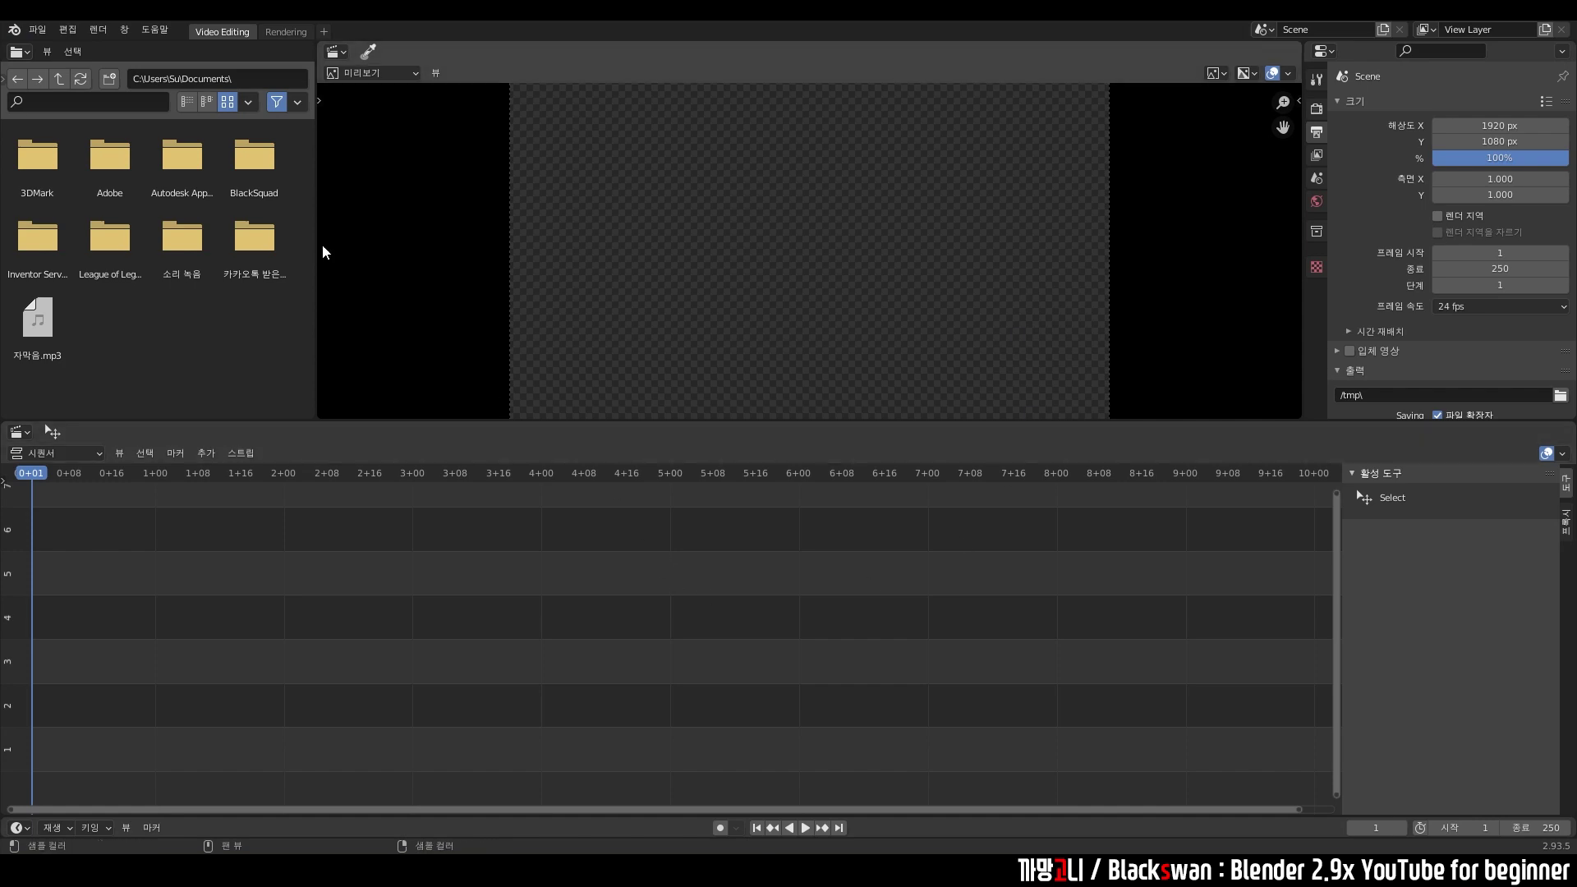
Step: Reopen the splash screen from the Blender logo menu and create another Video Editing file
{"action": "left_click", "coordinate": [15, 31]}
{"action": "left_click", "coordinate": [49, 48]}
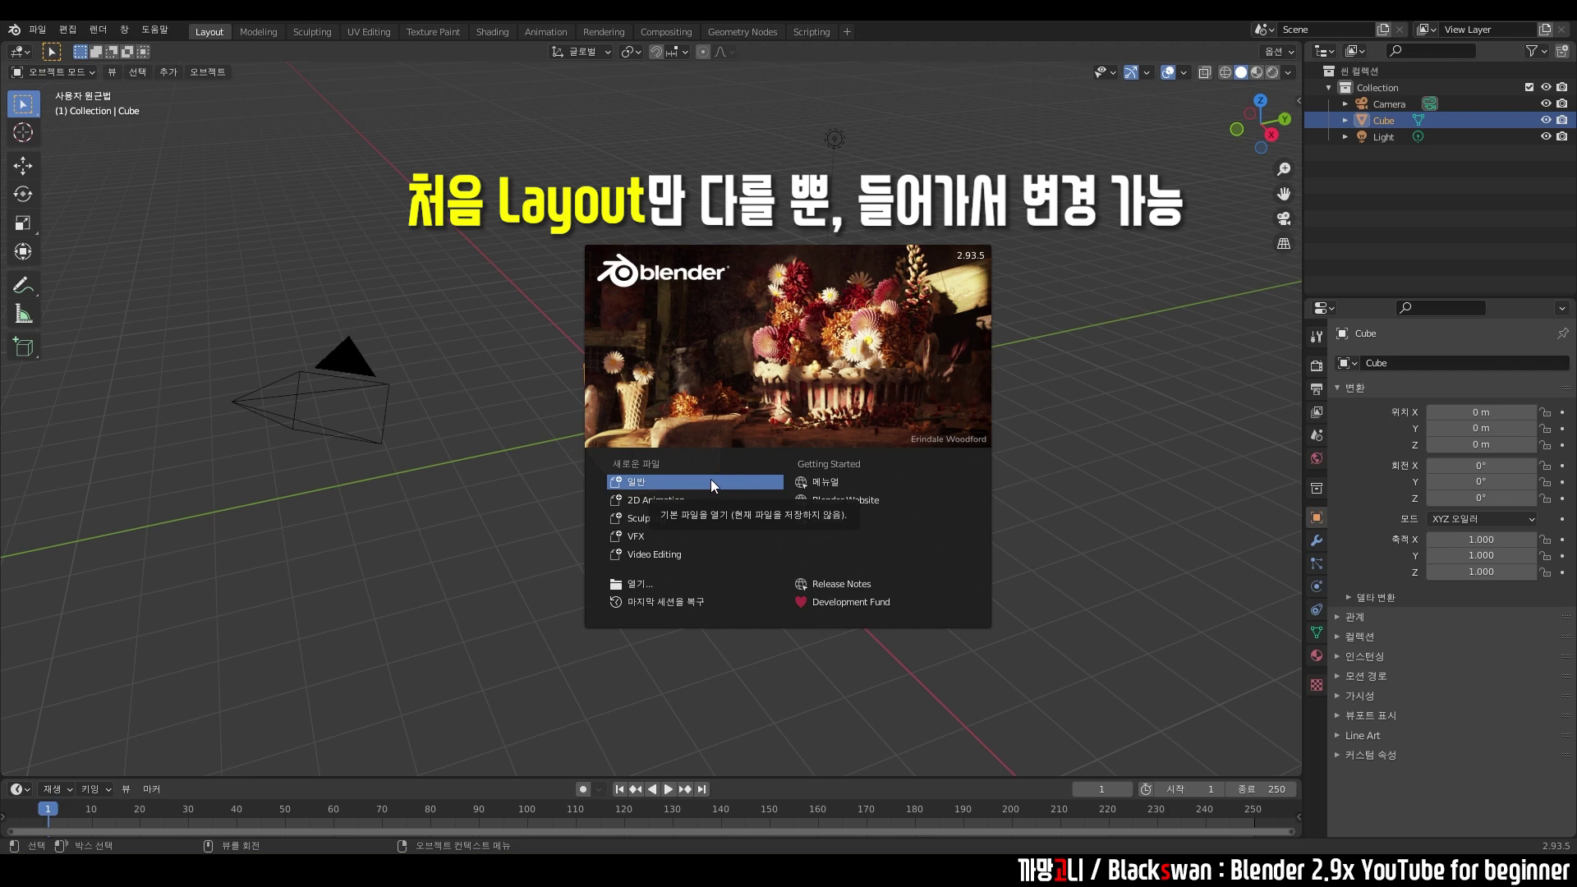
{"action": "left_click", "coordinate": [663, 550]}
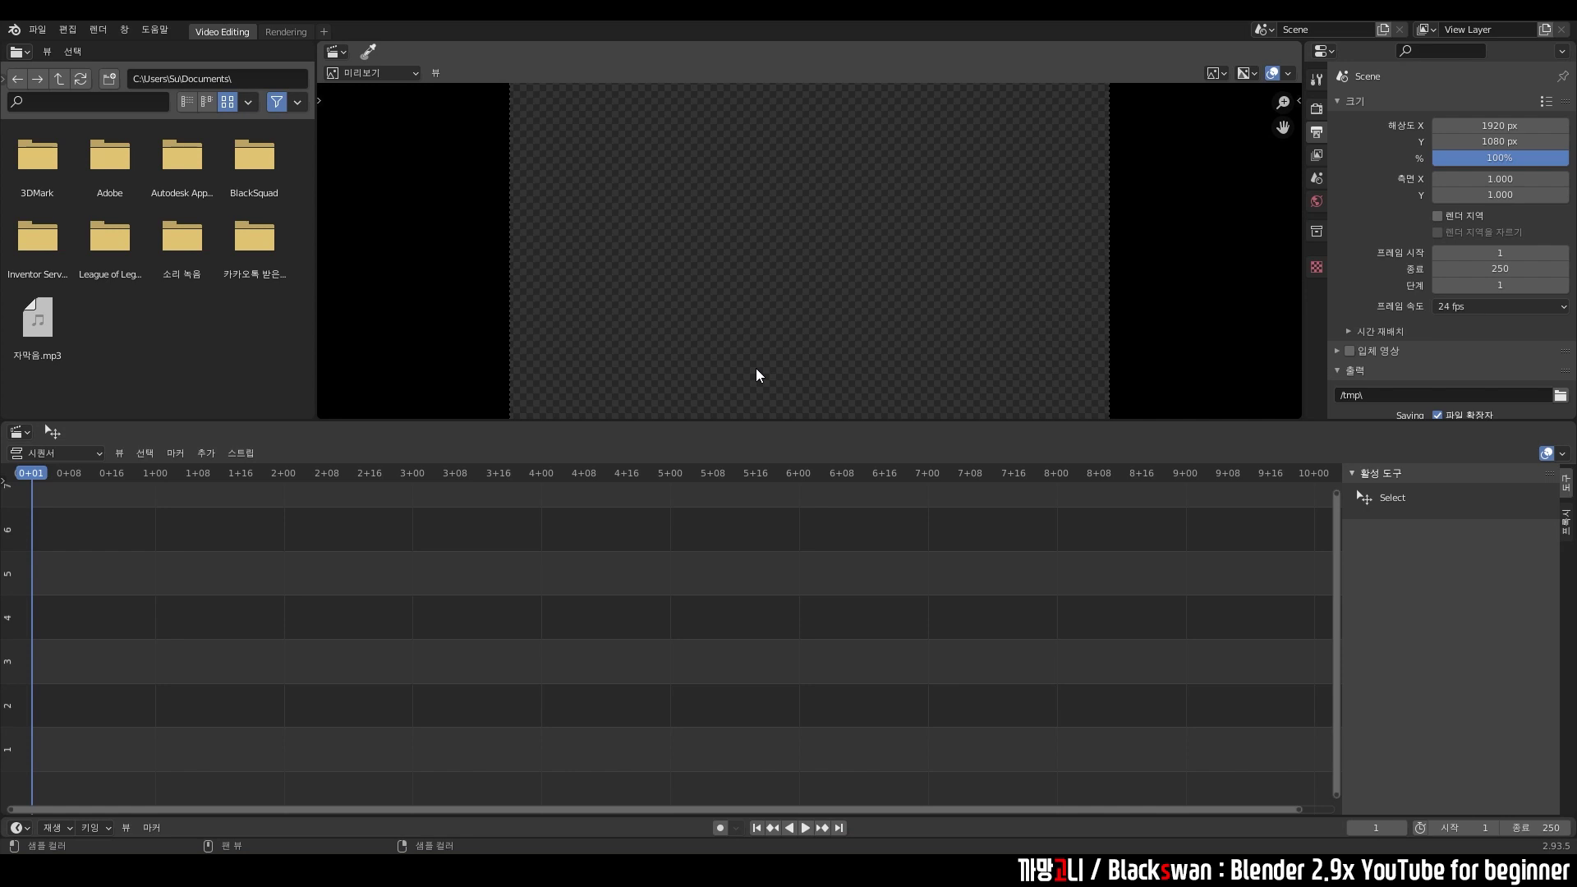
{"action": "left_click", "coordinate": [14, 30]}
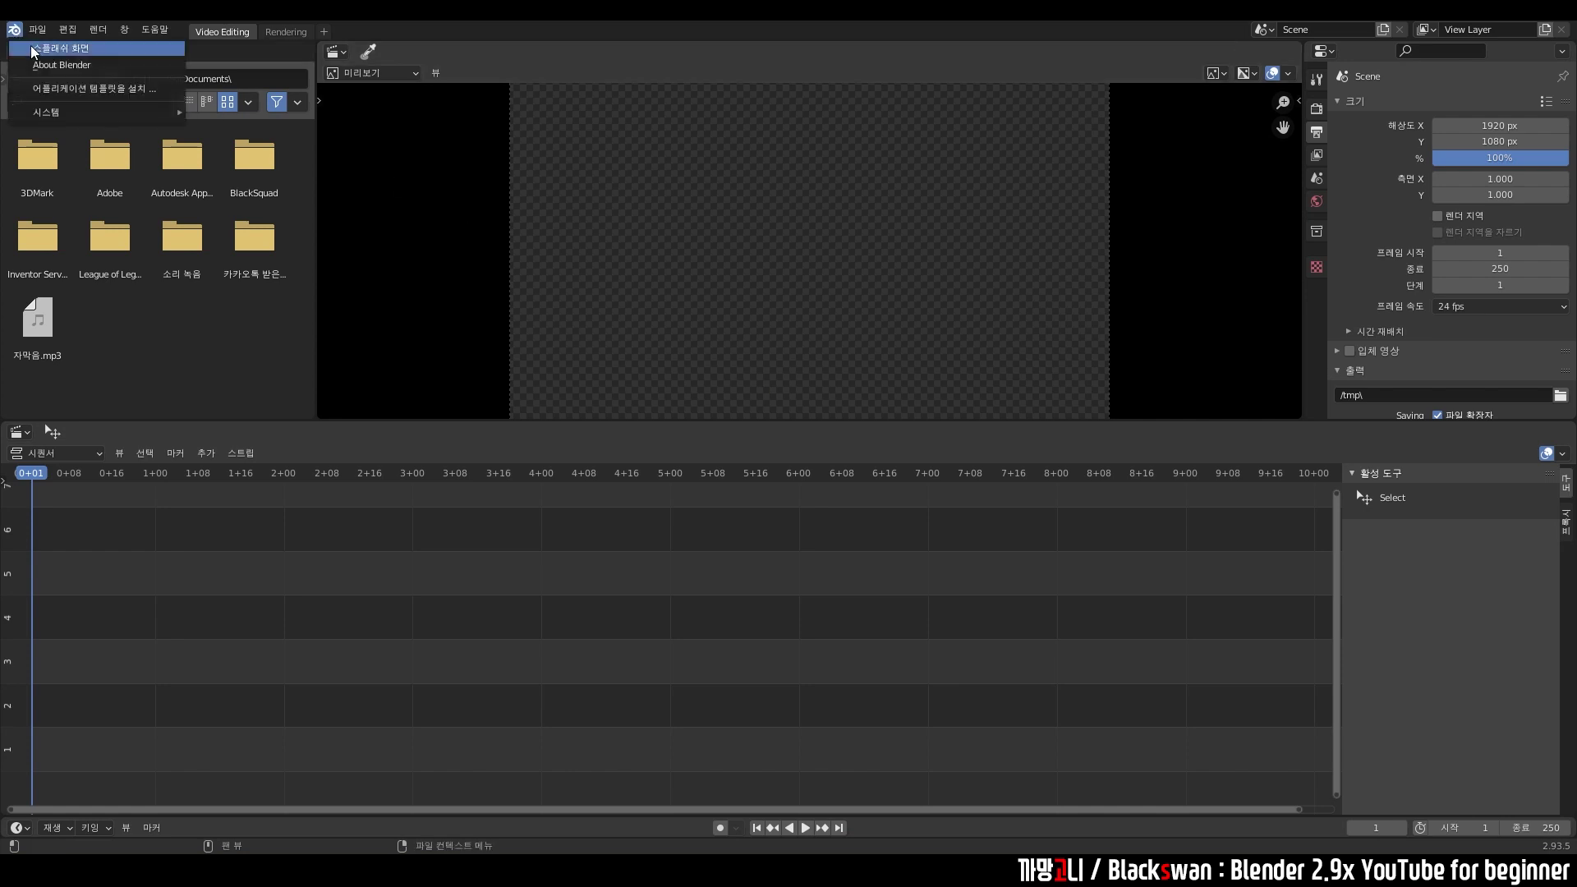
Step: Choose Splash Screen from the Blender logo menu over the Video Editing layout
{"action": "left_click", "coordinate": [35, 49]}
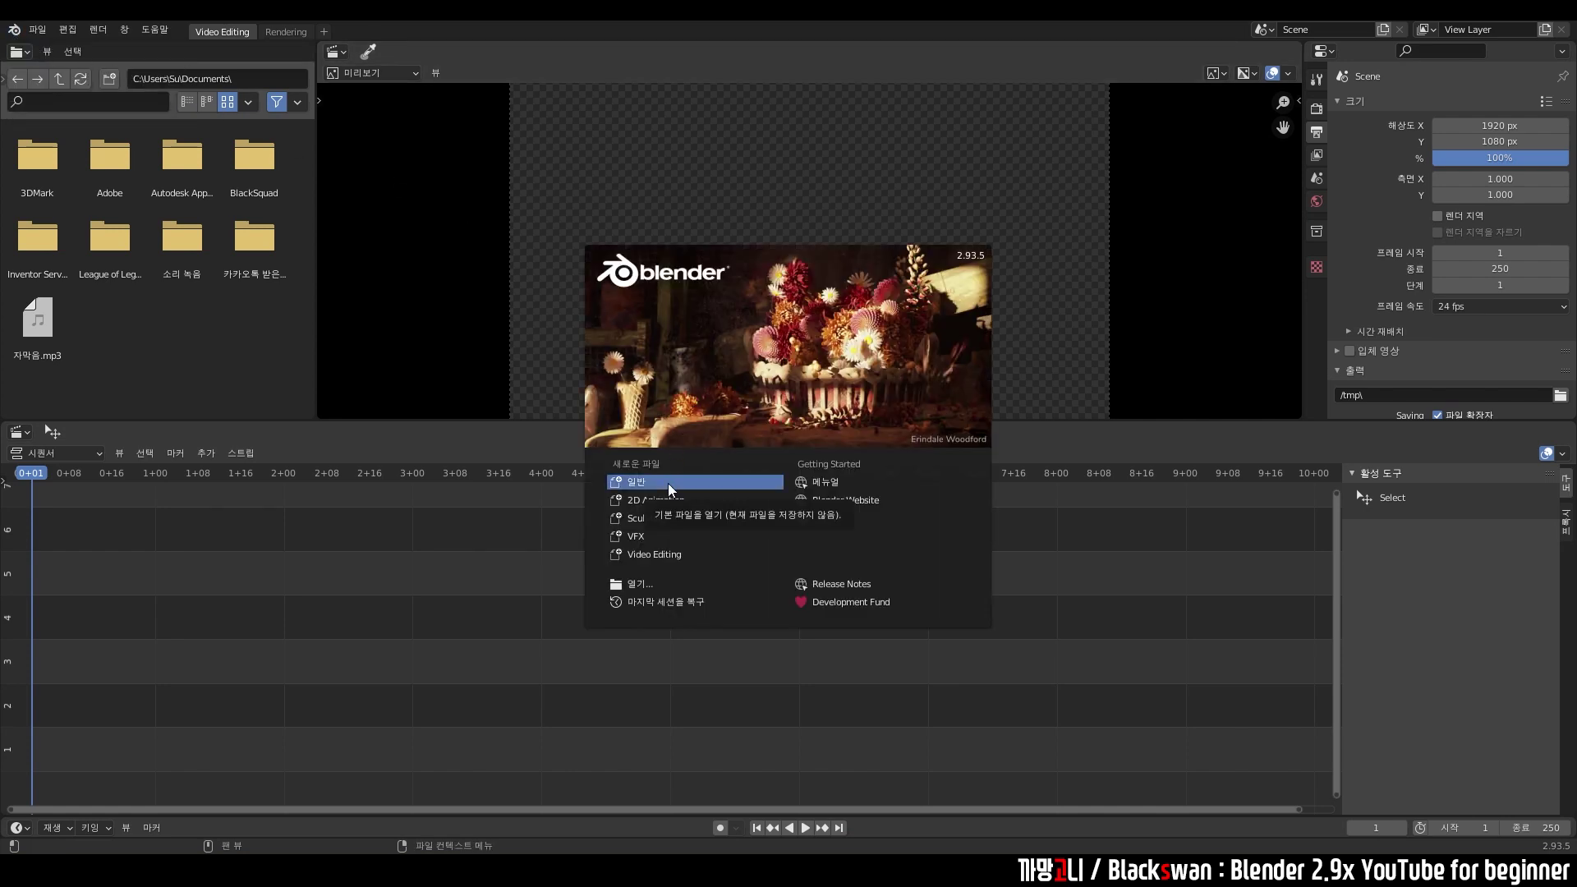